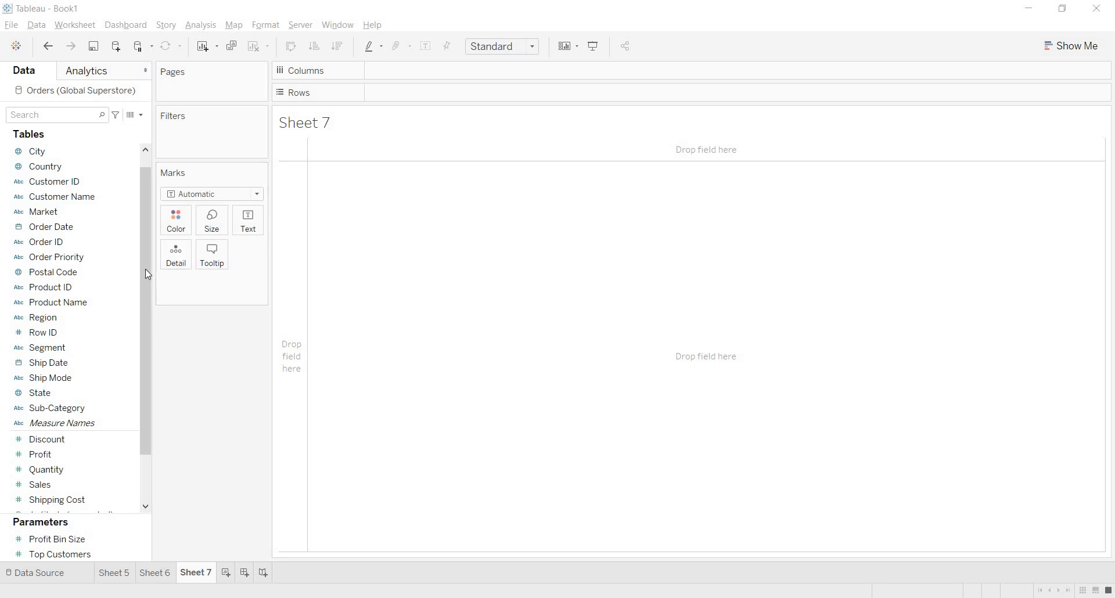
- Plot Country on a world map with marks sized by Sales, and enlarge the marks to the middle of the size range
{"action": "scroll", "coordinate": [116, 218], "scroll_direction": "up", "scroll_amount": 1}
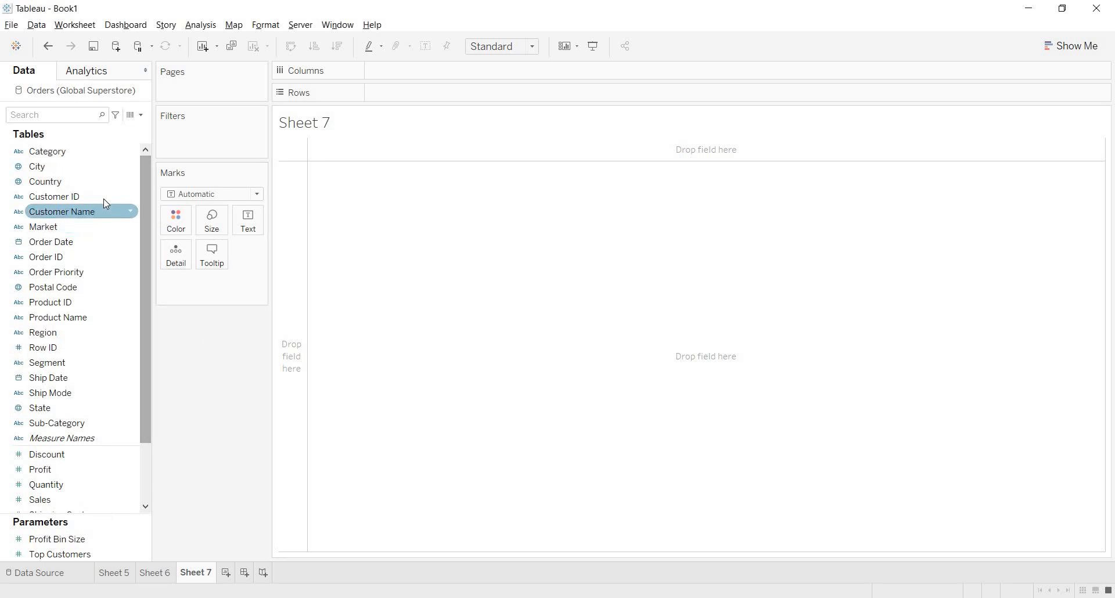
{"action": "double_click", "coordinate": [125, 190]}
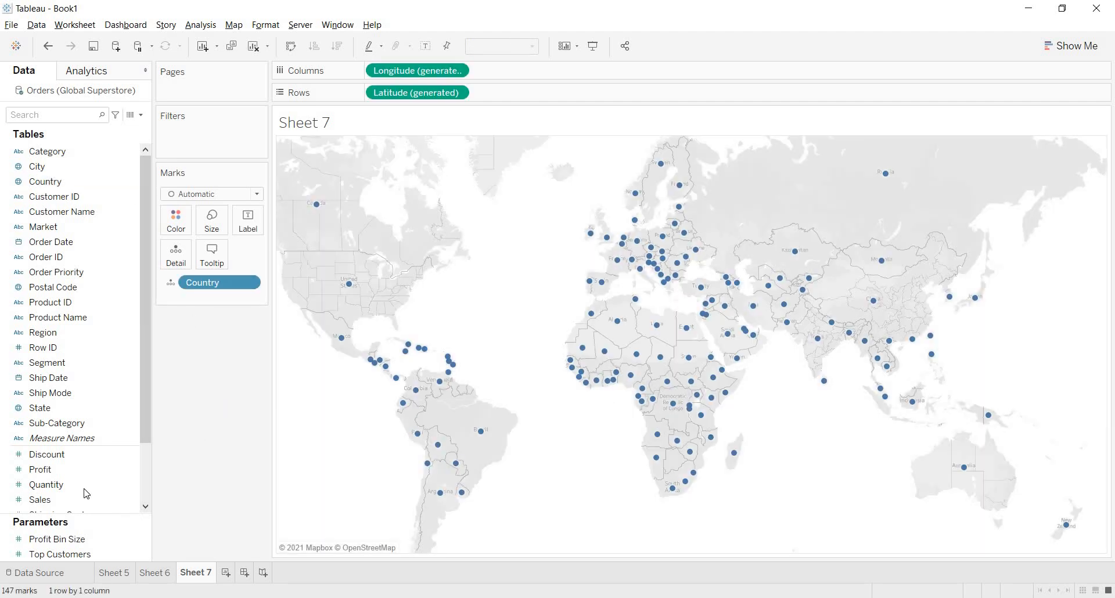
{"action": "left_click_drag", "start_coordinate": [80, 497], "coordinate": [216, 224]}
{"action": "left_click", "coordinate": [216, 223]}
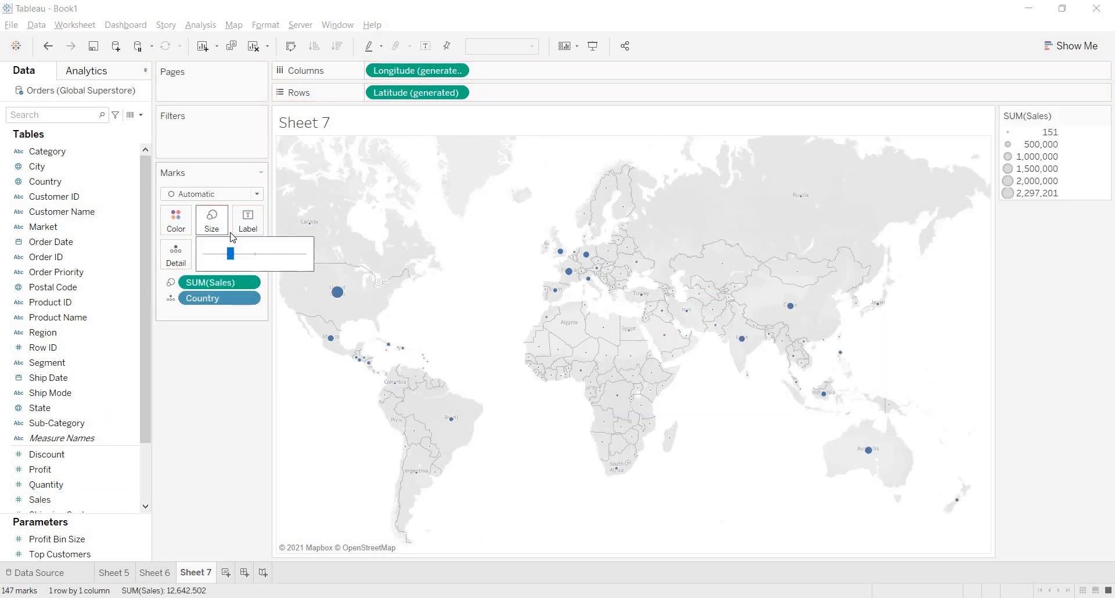
{"action": "left_click", "coordinate": [254, 256]}
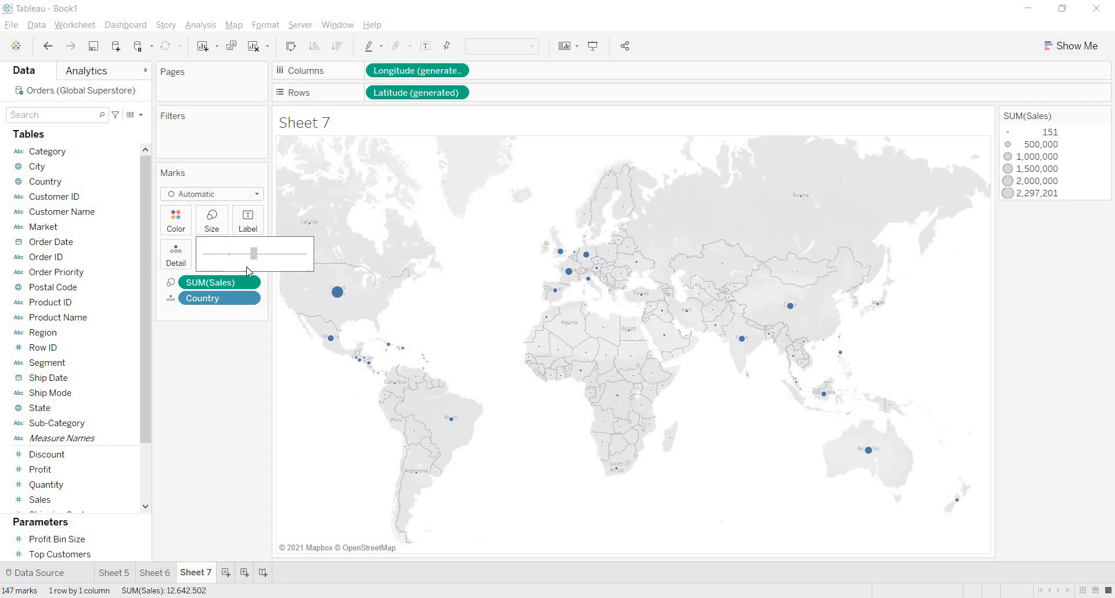
{"action": "left_click", "coordinate": [203, 383]}
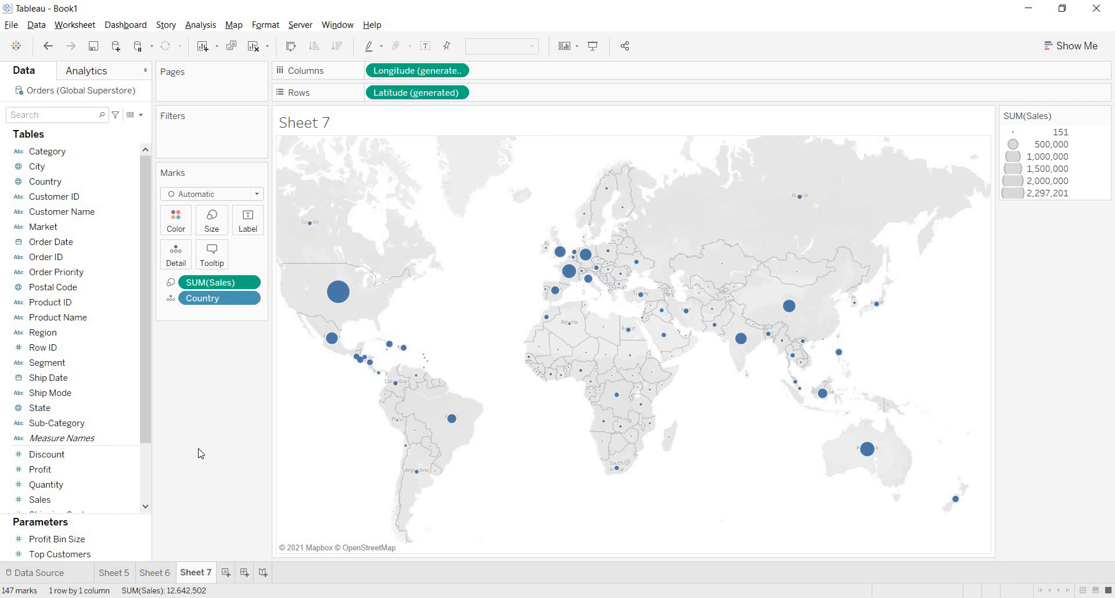
- Split the map into a separate row for each Region by placing Region ahead of Latitude in Rows, and review the maps
{"action": "left_click", "coordinate": [88, 324]}
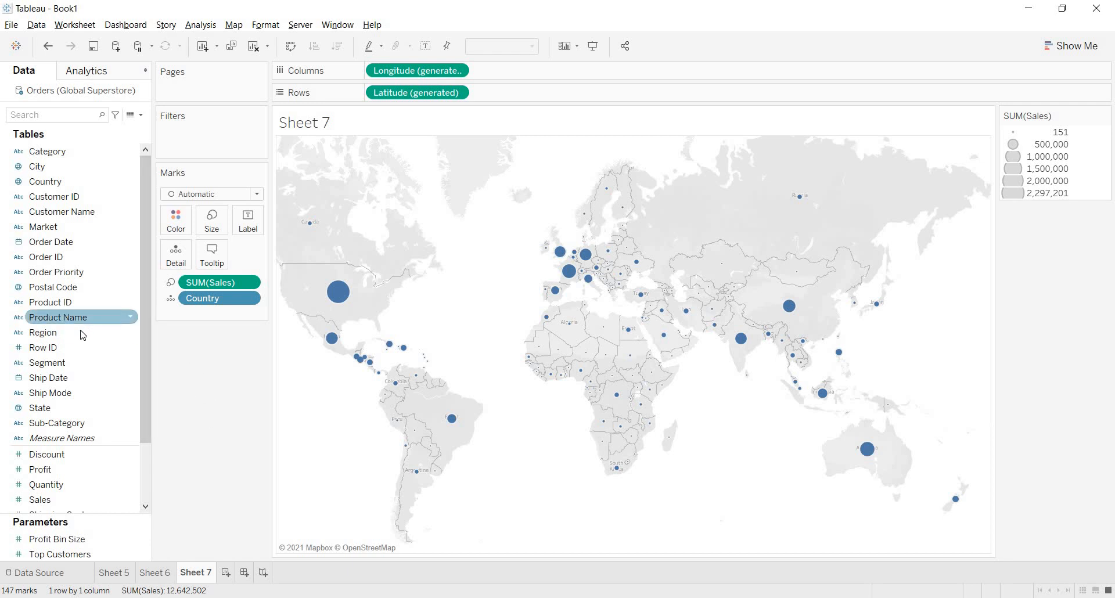
{"action": "left_click", "coordinate": [81, 330]}
{"action": "mouse_move", "coordinate": [80, 330]}
{"action": "left_mouse_down"}
{"action": "mouse_move", "coordinate": [186, 369]}
{"action": "mouse_move", "coordinate": [212, 360]}
{"action": "mouse_move", "coordinate": [385, 189]}
{"action": "mouse_move", "coordinate": [380, 94]}
{"action": "left_mouse_up"}
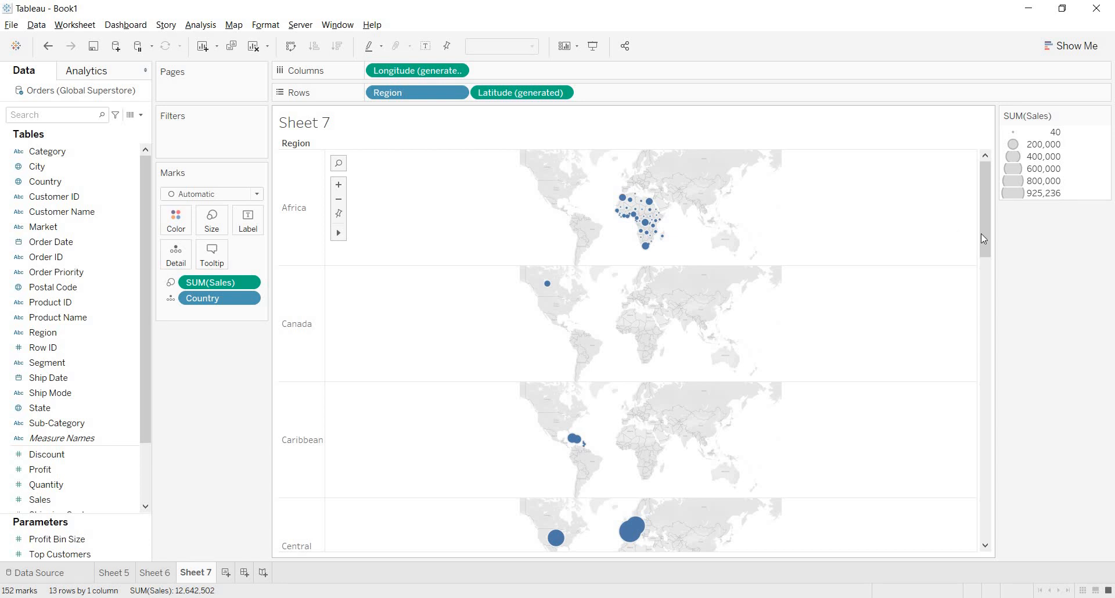
{"action": "left_click_drag", "start_coordinate": [980, 234], "coordinate": [983, 361]}
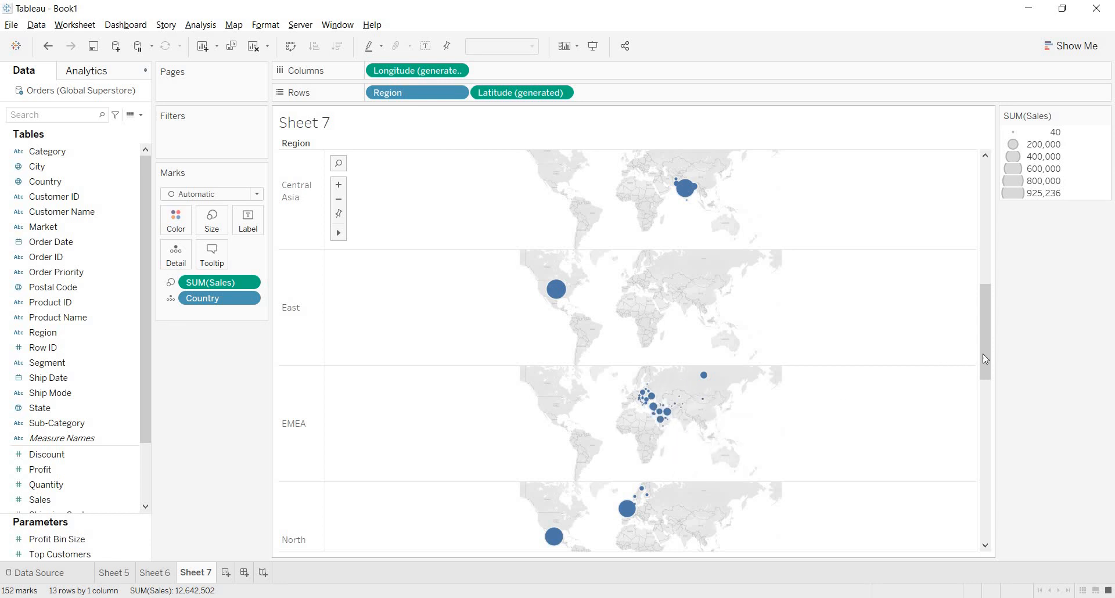
{"action": "left_click_drag", "start_coordinate": [985, 359], "coordinate": [984, 420]}
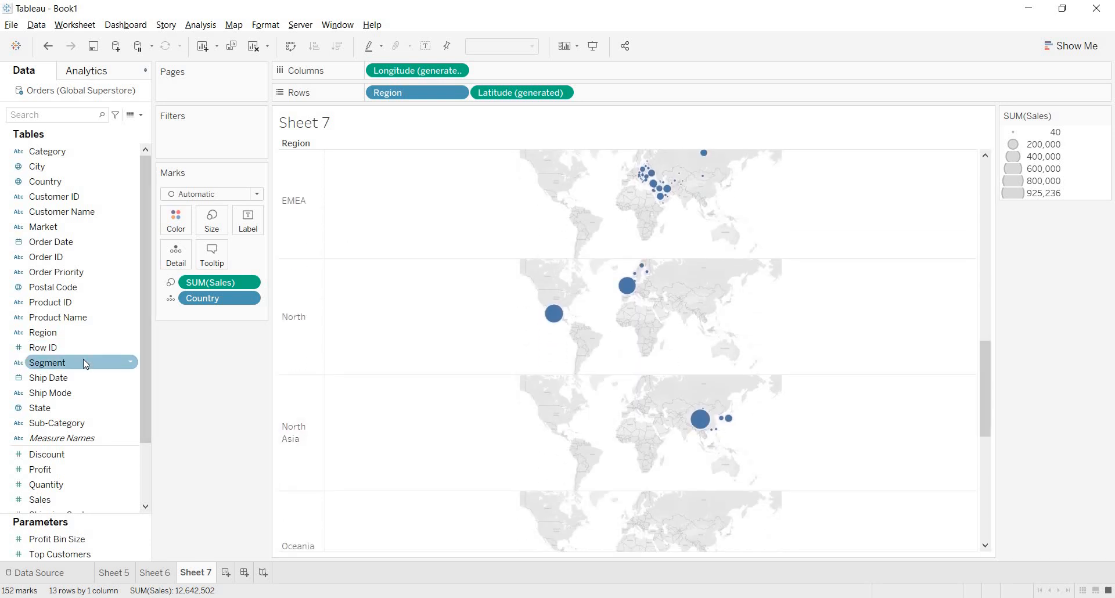
- Add Segment to Rows after Region, and move it to Columns ahead of Longitude to form a grid of maps
{"action": "mouse_move", "coordinate": [82, 359]}
{"action": "left_mouse_down"}
{"action": "mouse_move", "coordinate": [150, 374]}
{"action": "mouse_move", "coordinate": [301, 316]}
{"action": "mouse_move", "coordinate": [436, 224]}
{"action": "mouse_move", "coordinate": [487, 143]}
{"action": "mouse_move", "coordinate": [482, 99]}
{"action": "left_mouse_up"}
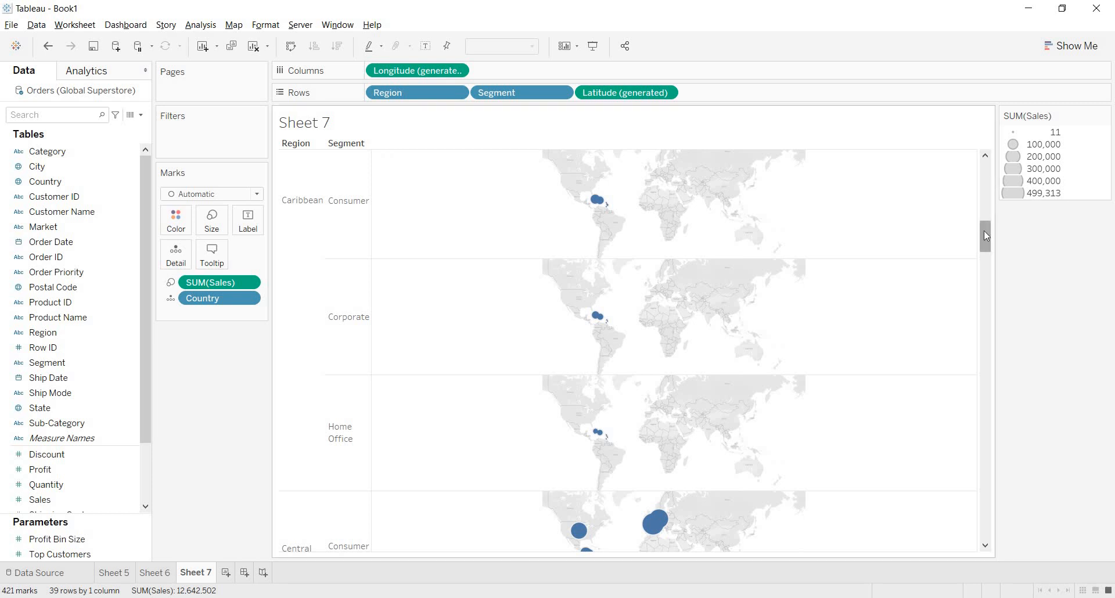
{"action": "left_click_drag", "start_coordinate": [986, 235], "coordinate": [995, 296]}
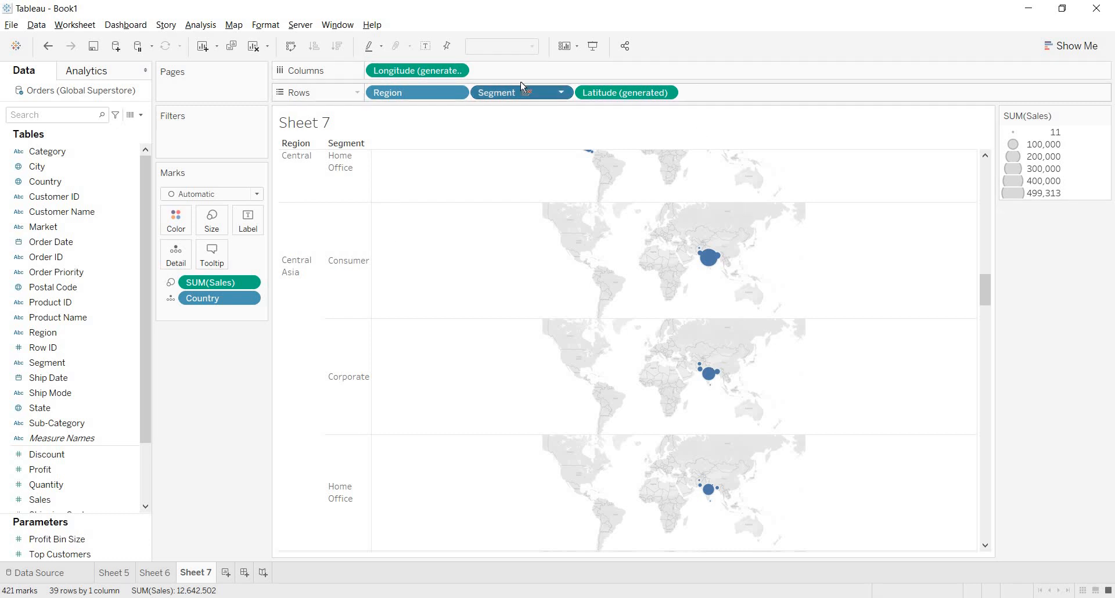
{"action": "left_click_drag", "start_coordinate": [522, 87], "coordinate": [408, 70]}
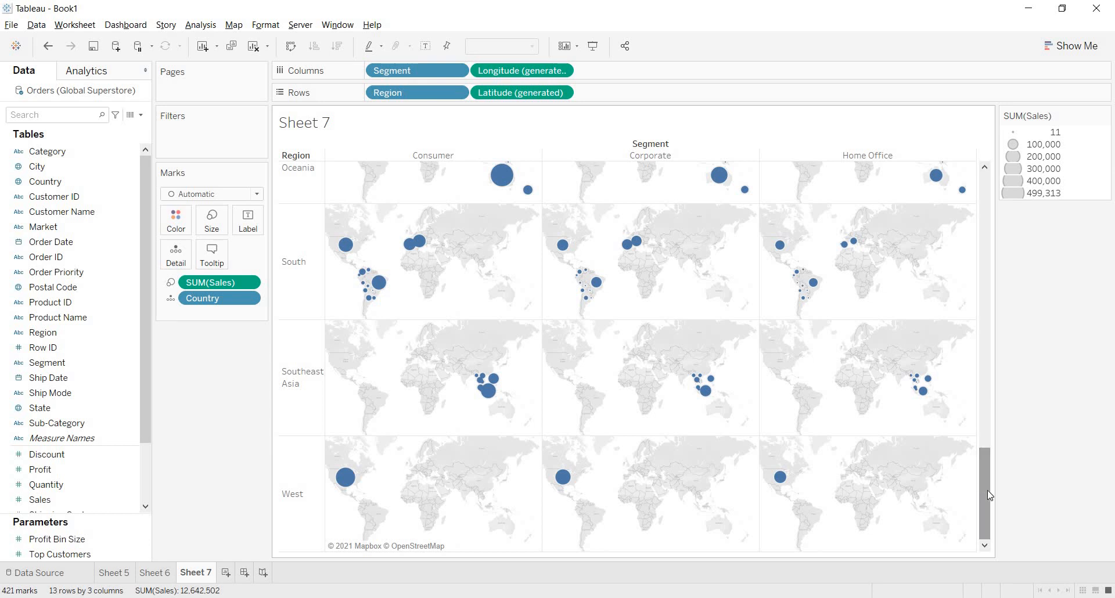
{"action": "left_click_drag", "start_coordinate": [990, 494], "coordinate": [985, 169]}
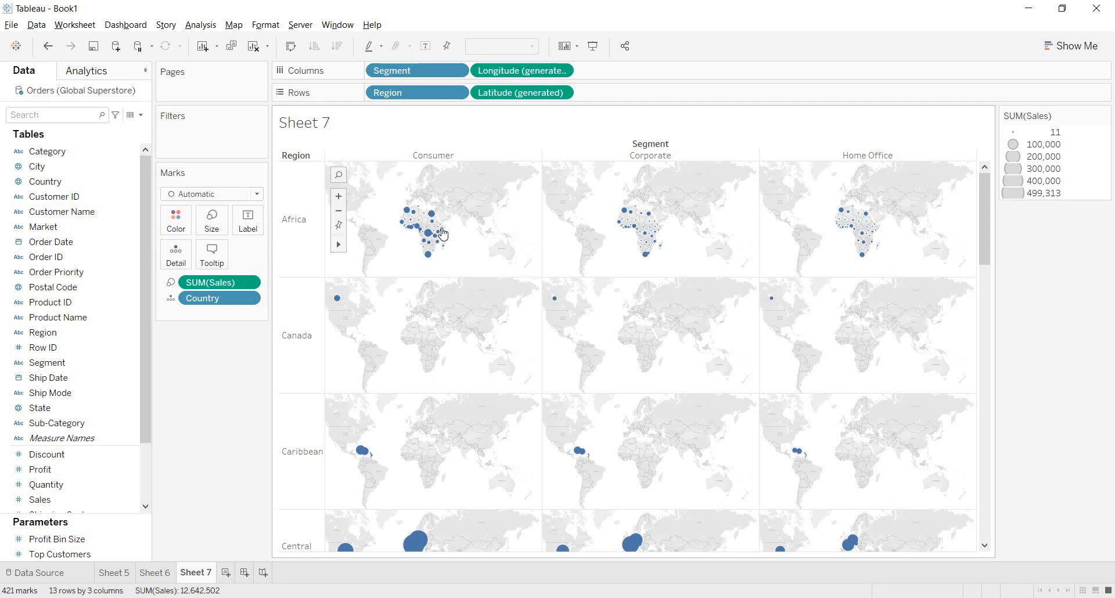
{"action": "mouse_move", "coordinate": [443, 238]}
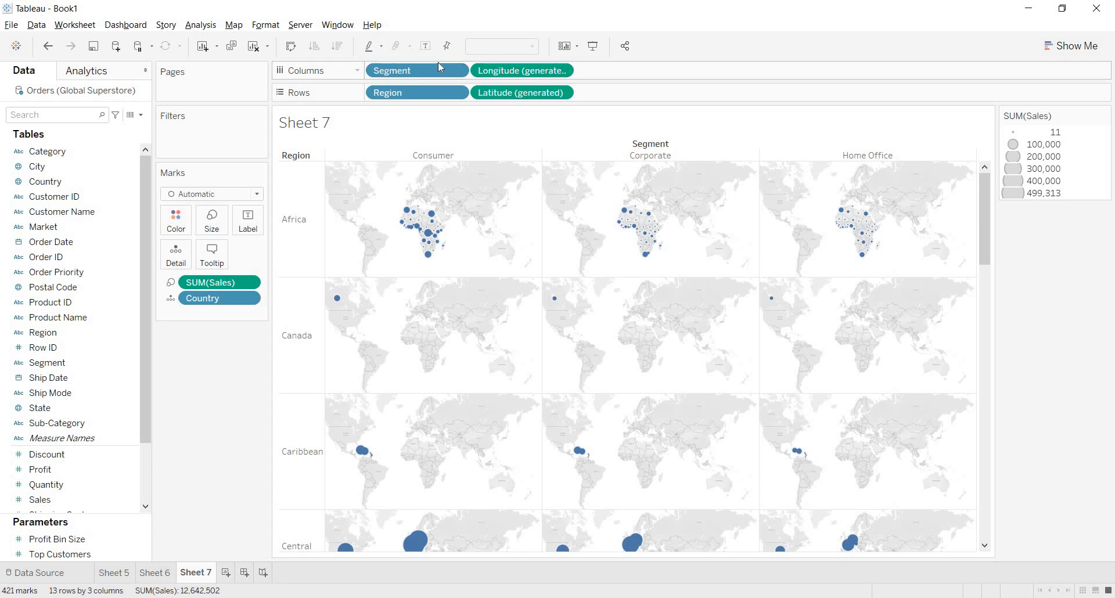
- Compare the map layouts by moving Segment to Rows after Region and back to Columns ahead of Longitude
{"action": "left_click_drag", "start_coordinate": [435, 70], "coordinate": [483, 90]}
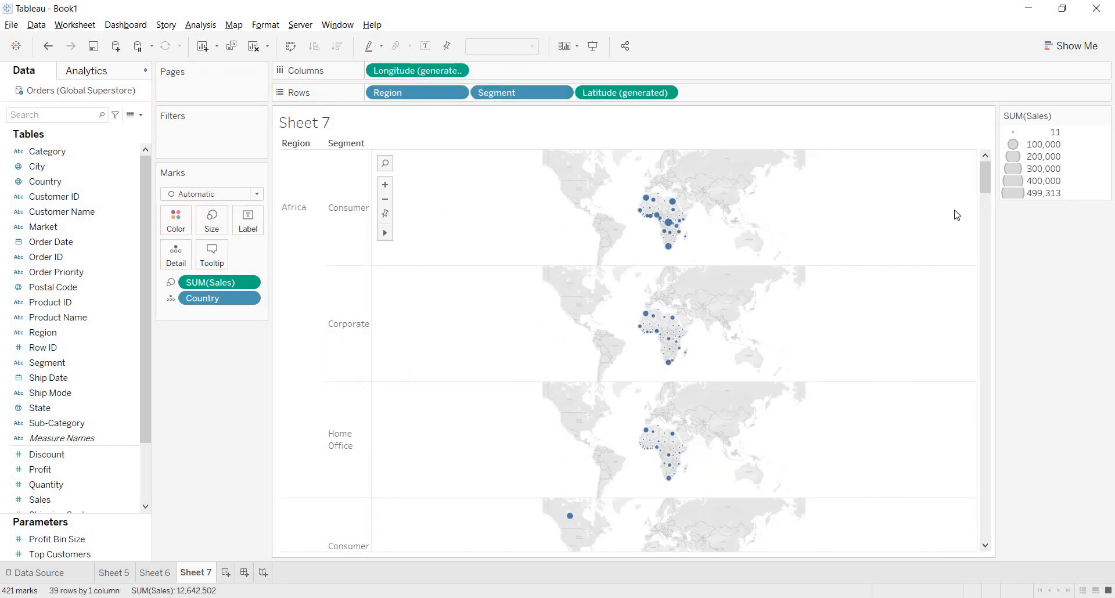
{"action": "mouse_move", "coordinate": [984, 186]}
{"action": "left_mouse_down"}
{"action": "mouse_move", "coordinate": [986, 216]}
{"action": "mouse_move", "coordinate": [986, 176]}
{"action": "left_mouse_up"}
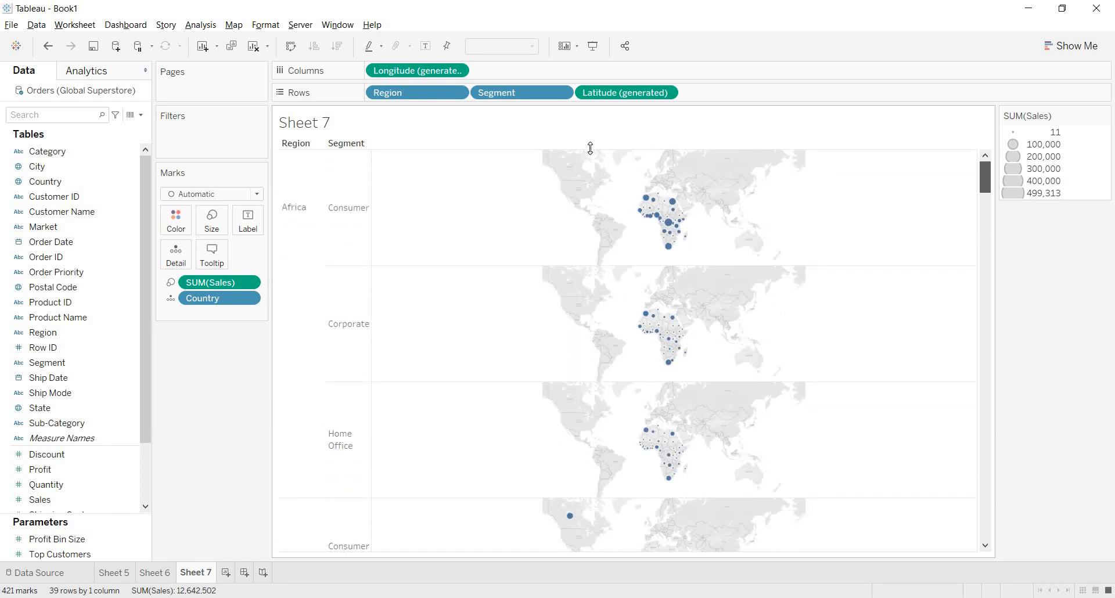
{"action": "left_click_drag", "start_coordinate": [517, 91], "coordinate": [415, 77]}
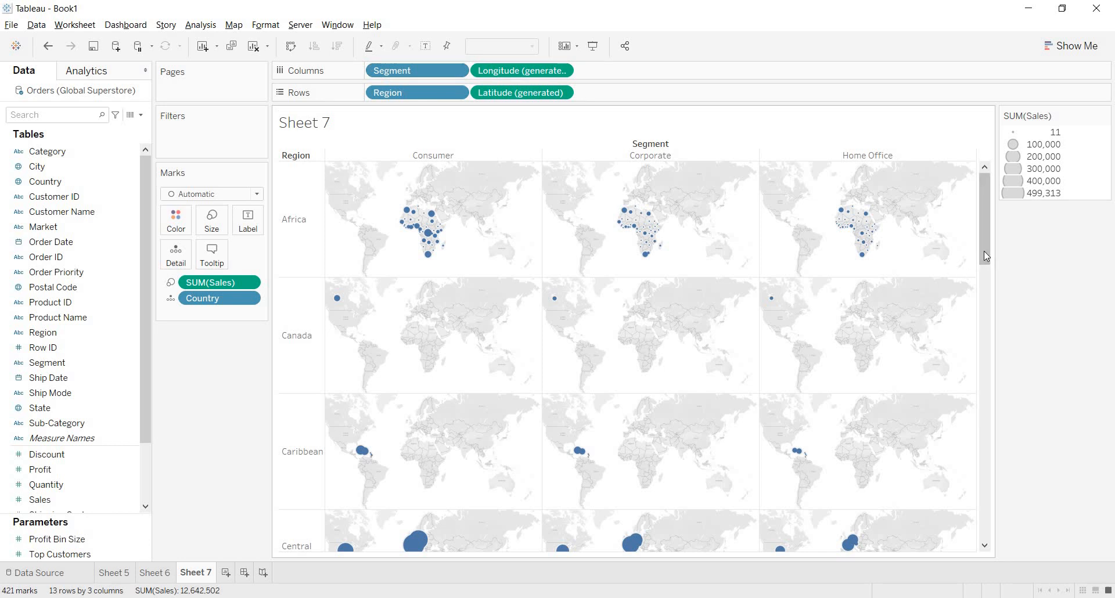
{"action": "mouse_move", "coordinate": [984, 256]}
{"action": "left_mouse_down"}
{"action": "mouse_move", "coordinate": [986, 330]}
{"action": "mouse_move", "coordinate": [993, 229]}
{"action": "mouse_move", "coordinate": [993, 246]}
{"action": "left_mouse_up"}
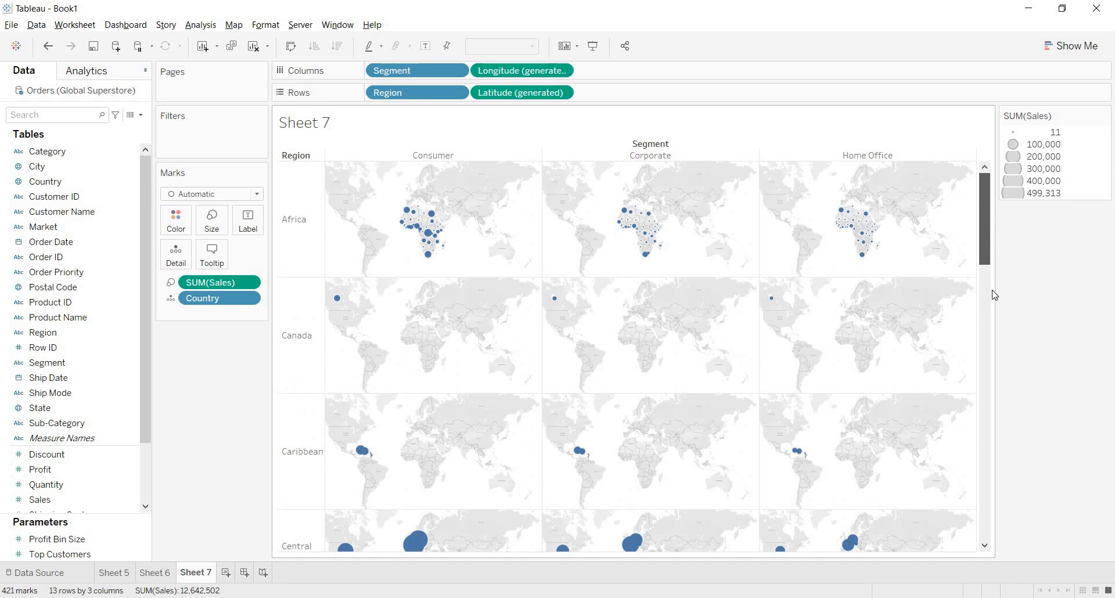
{"action": "left_click_drag", "start_coordinate": [994, 295], "coordinate": [1002, 416]}
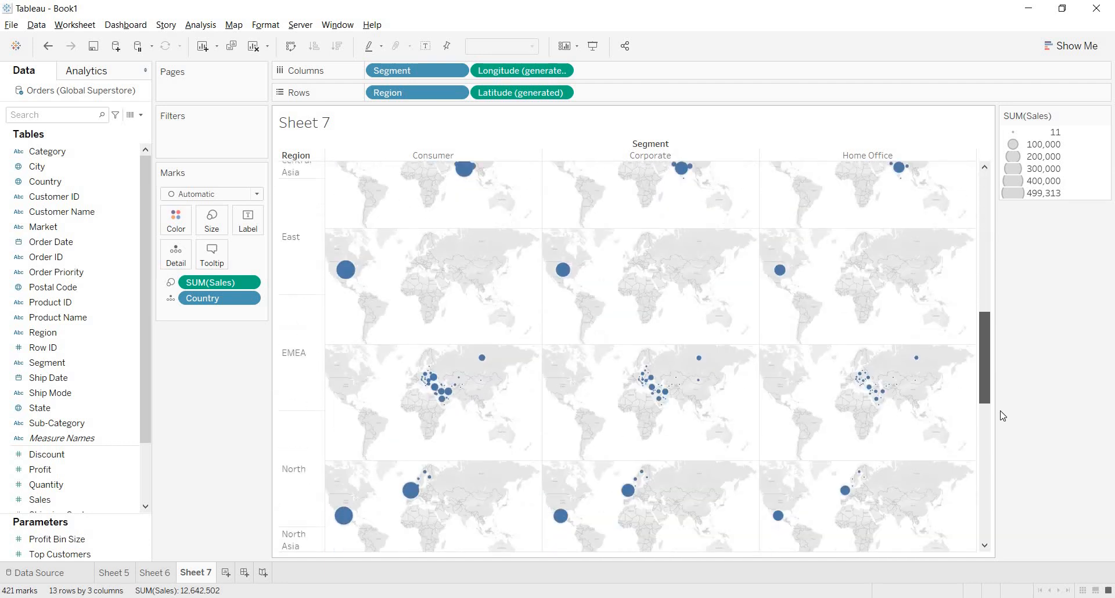
{"action": "left_click_drag", "start_coordinate": [991, 459], "coordinate": [1004, 237]}
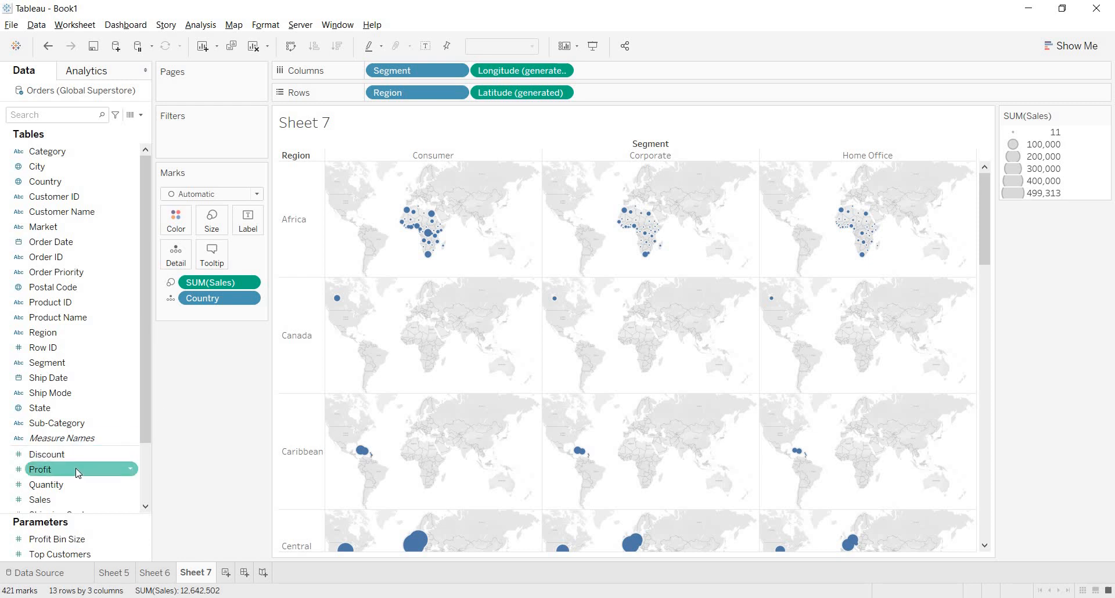
- Color the marks by Profit and set its palette to stepped color with 2 steps
{"action": "left_click_drag", "start_coordinate": [75, 468], "coordinate": [175, 217]}
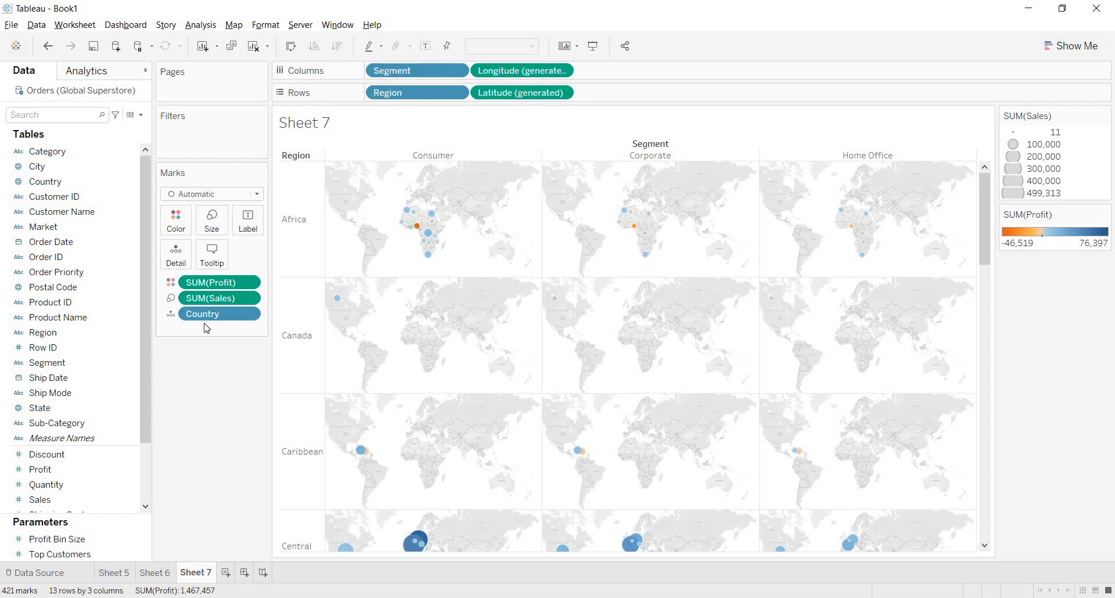
{"action": "left_click", "coordinate": [176, 219]}
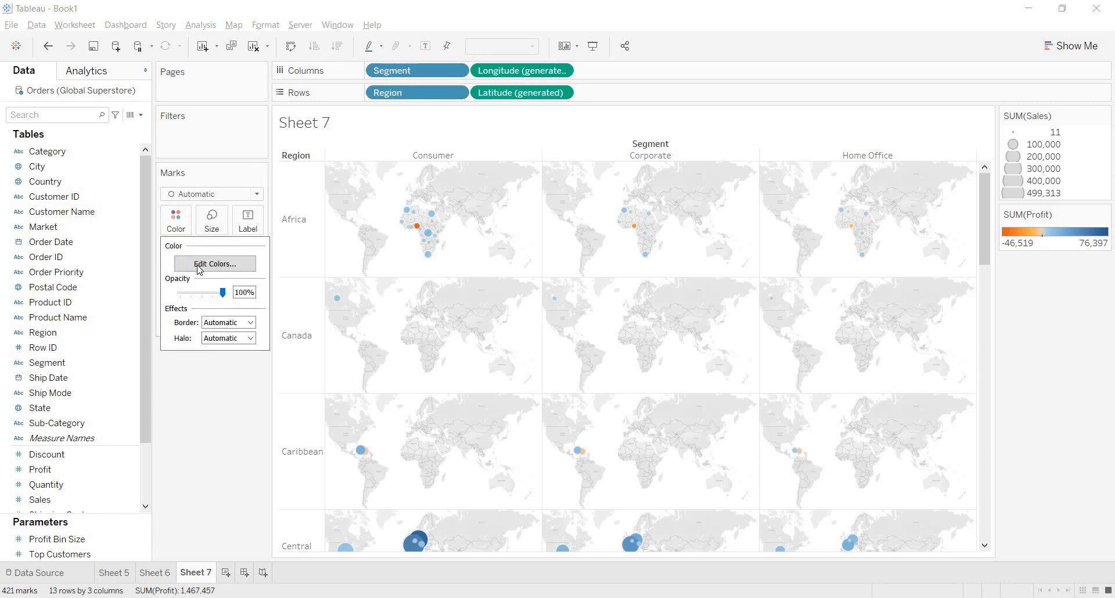
{"action": "left_click", "coordinate": [201, 264]}
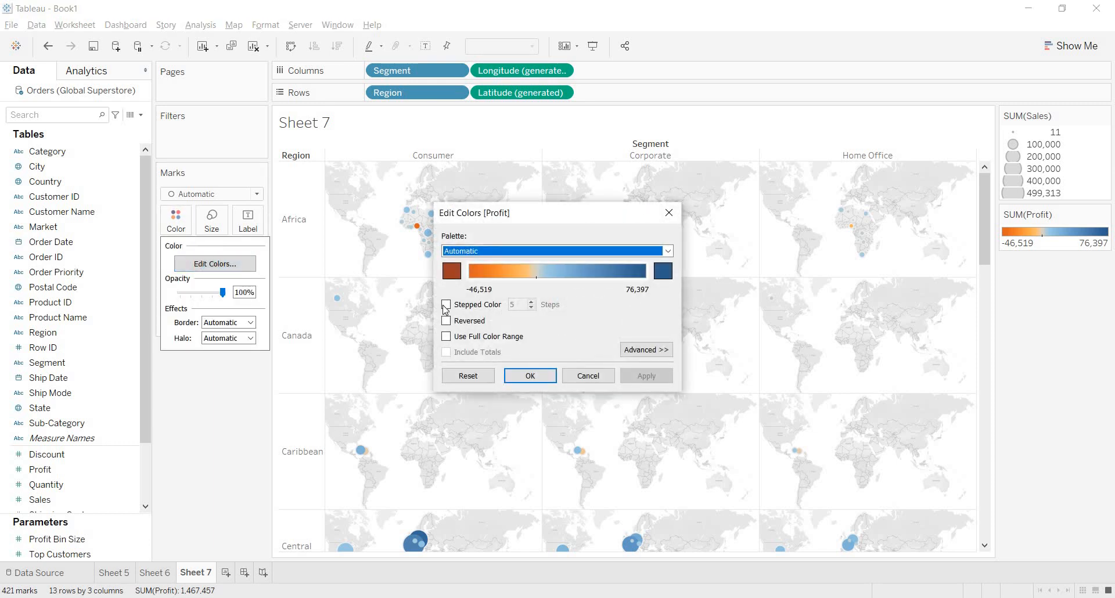
{"action": "left_click", "coordinate": [446, 305]}
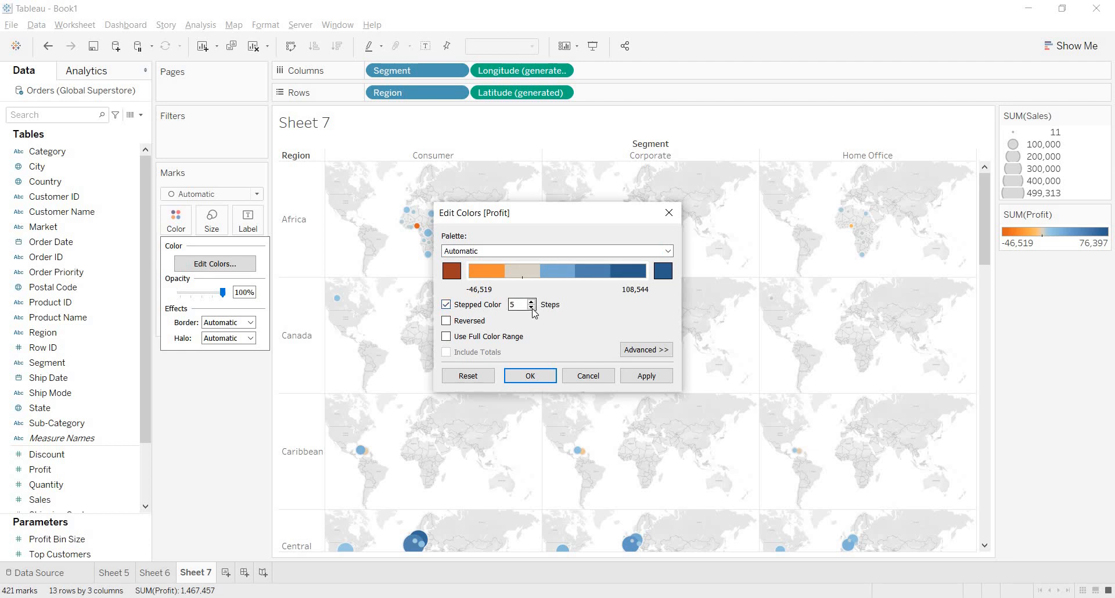
{"action": "left_click", "coordinate": [532, 308]}
{"action": "left_click", "coordinate": [532, 308]}
{"action": "left_click", "coordinate": [531, 307]}
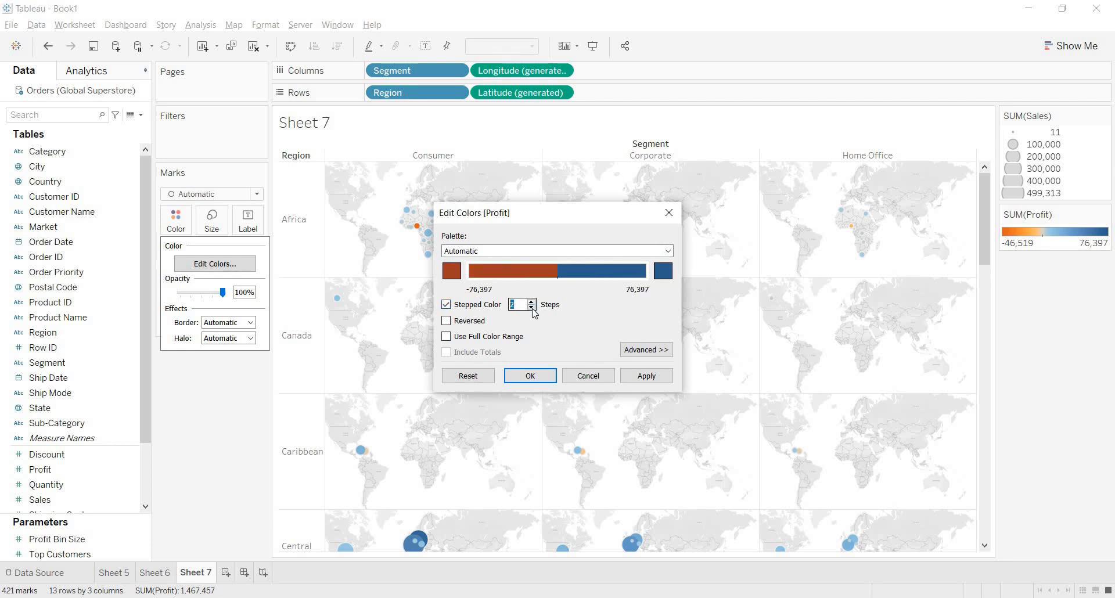
- Fix the Profit color range's start and end at their default values and its center at 0, and apply the color settings
{"action": "left_click", "coordinate": [646, 349]}
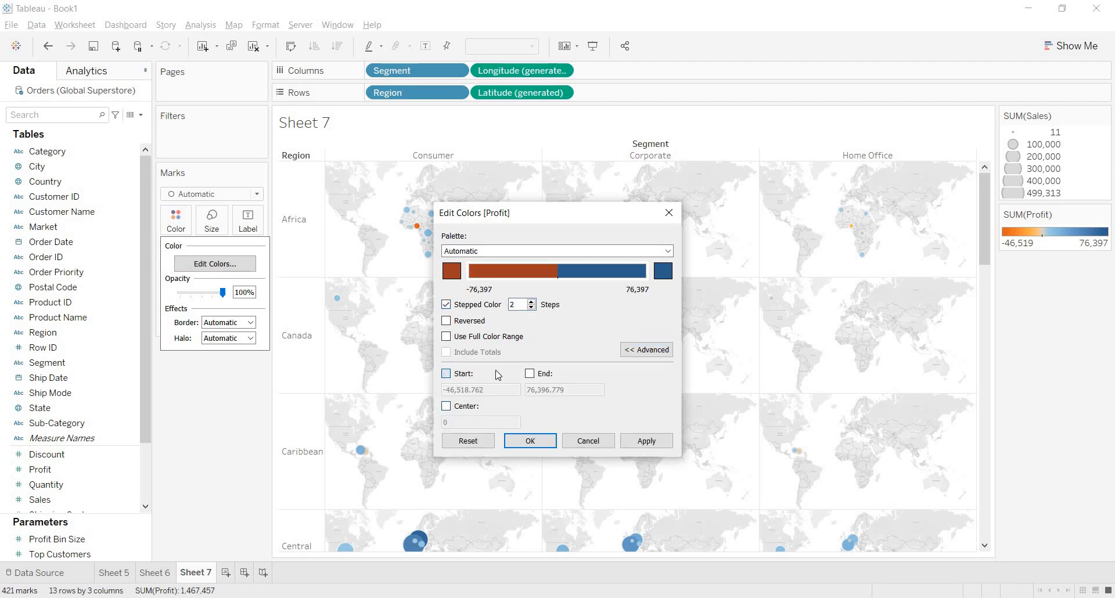
{"action": "left_click", "coordinate": [450, 372]}
{"action": "left_click", "coordinate": [528, 374]}
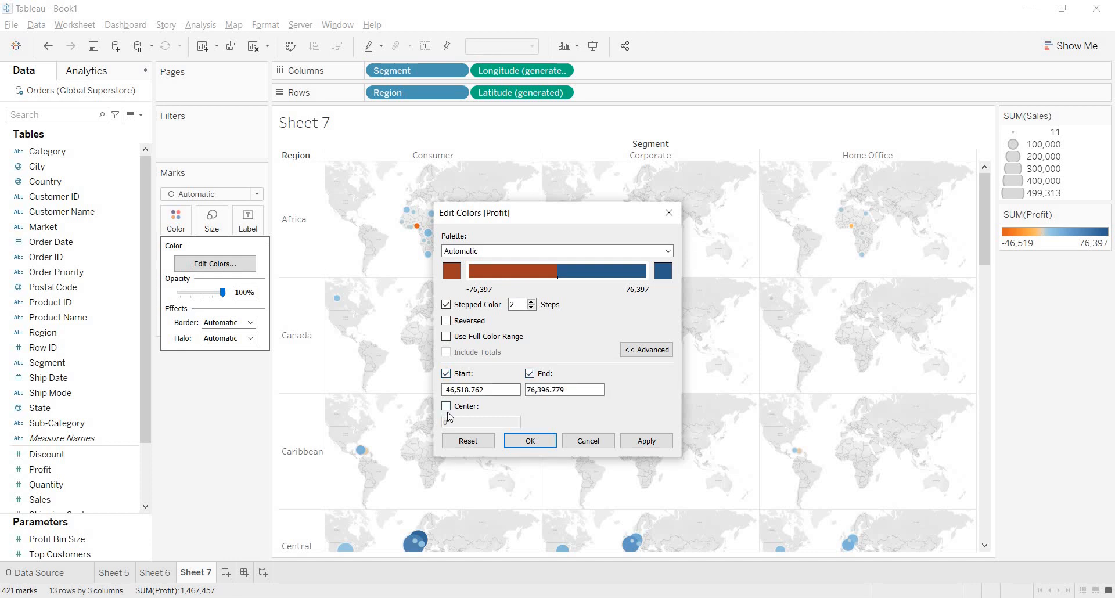
{"action": "left_click", "coordinate": [447, 407]}
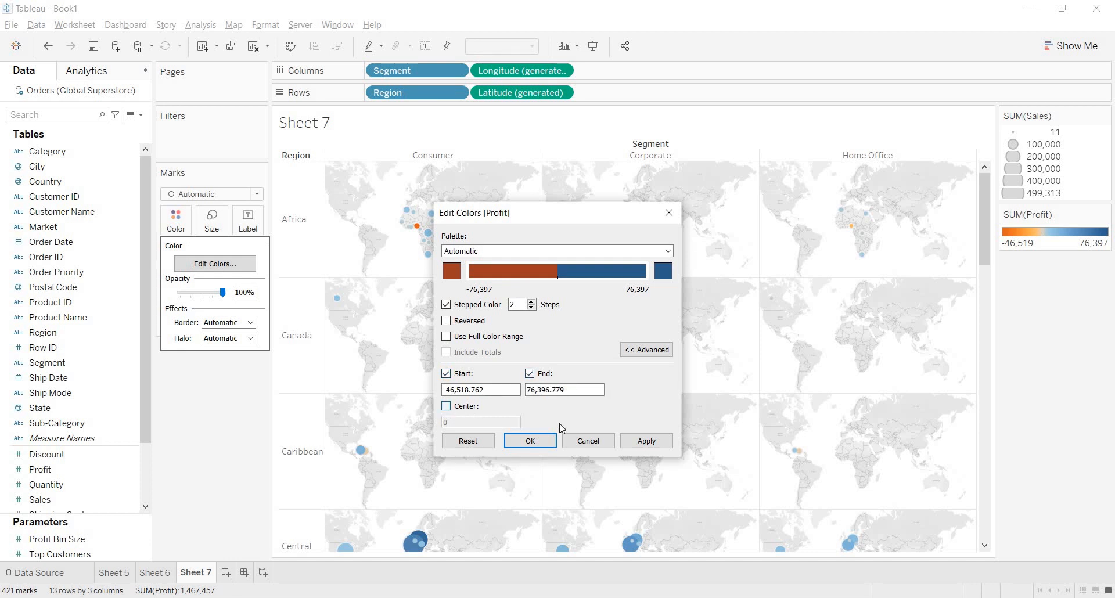
{"action": "left_click", "coordinate": [630, 441]}
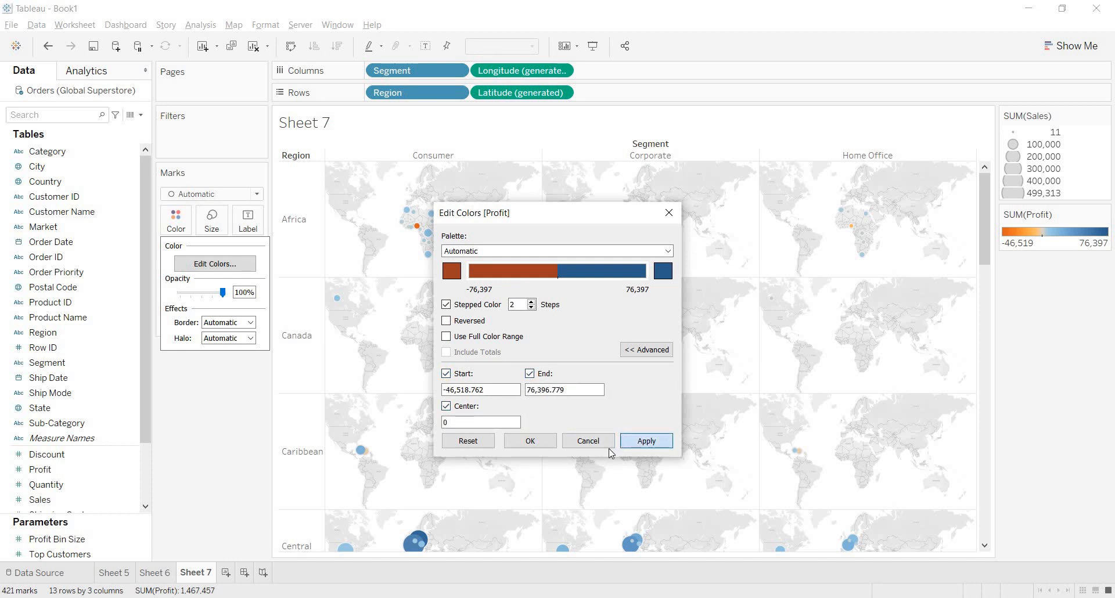
{"action": "left_click", "coordinate": [530, 440]}
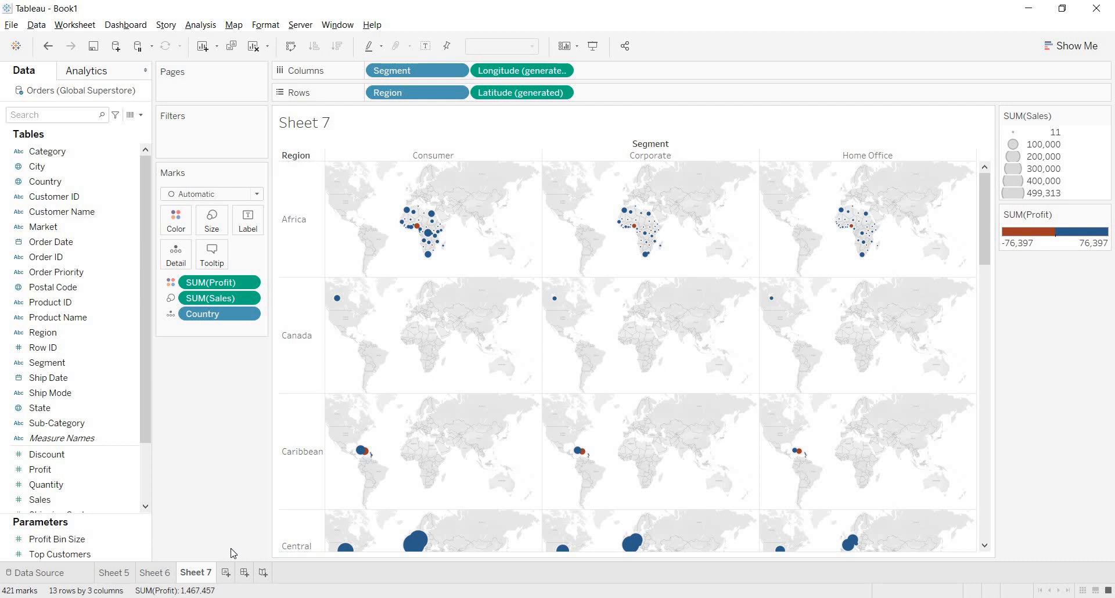
- Create a new worksheet and plot Country on a world map
{"action": "left_click", "coordinate": [228, 571]}
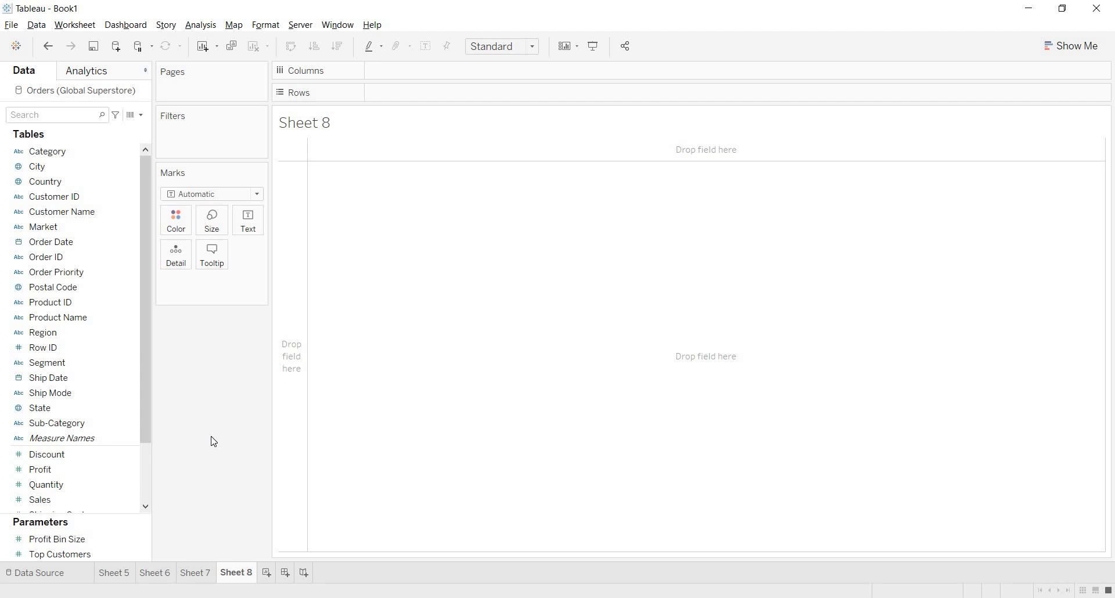
{"action": "double_click", "coordinate": [111, 176]}
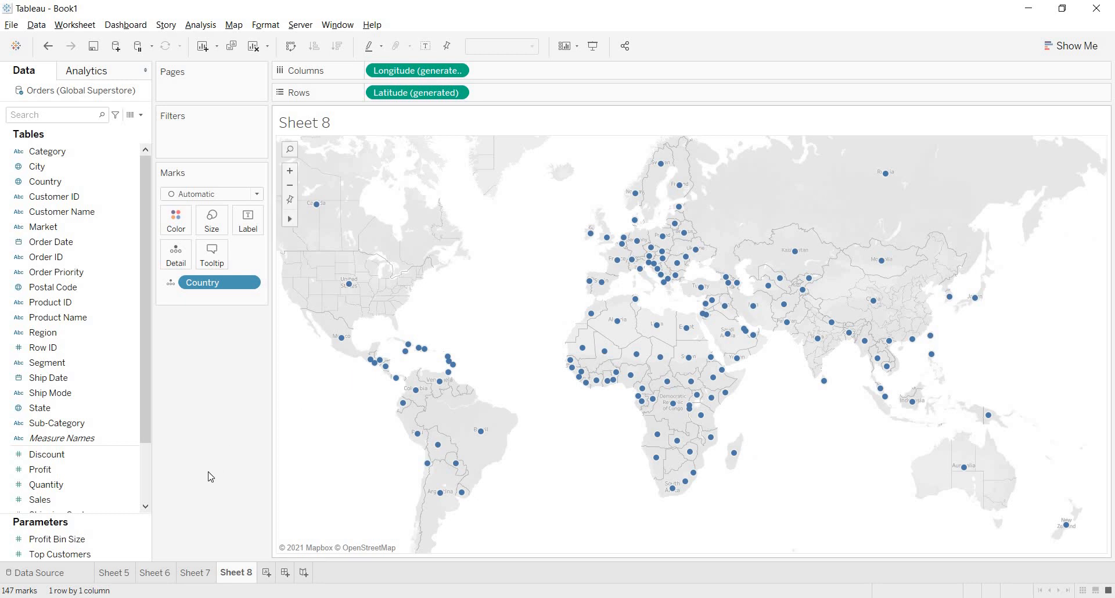
{"action": "left_click_drag", "start_coordinate": [82, 502], "coordinate": [213, 219]}
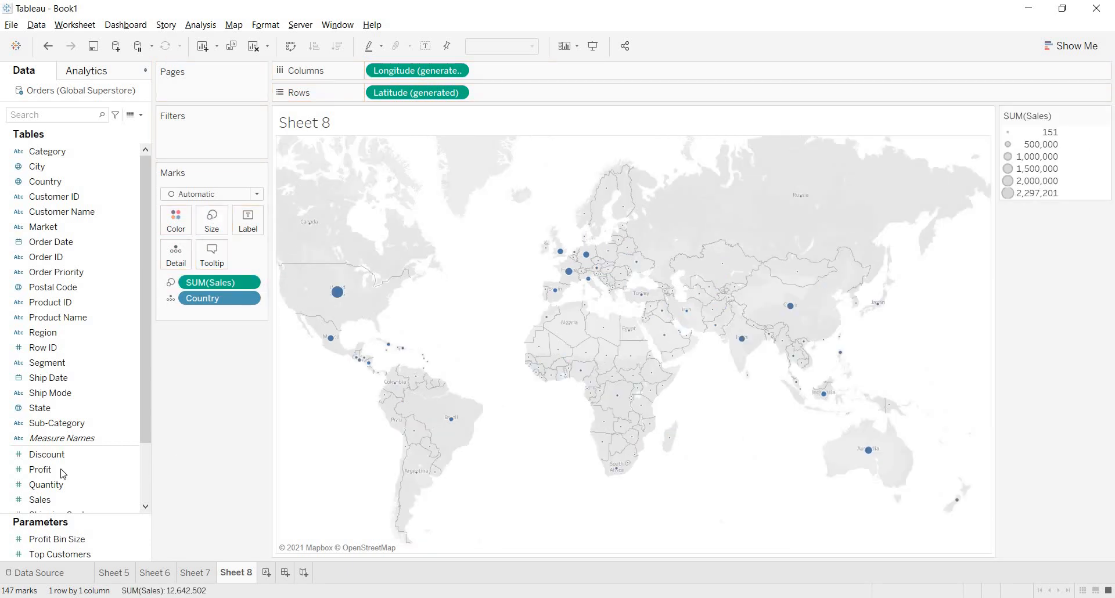
{"action": "left_click_drag", "start_coordinate": [61, 471], "coordinate": [174, 214]}
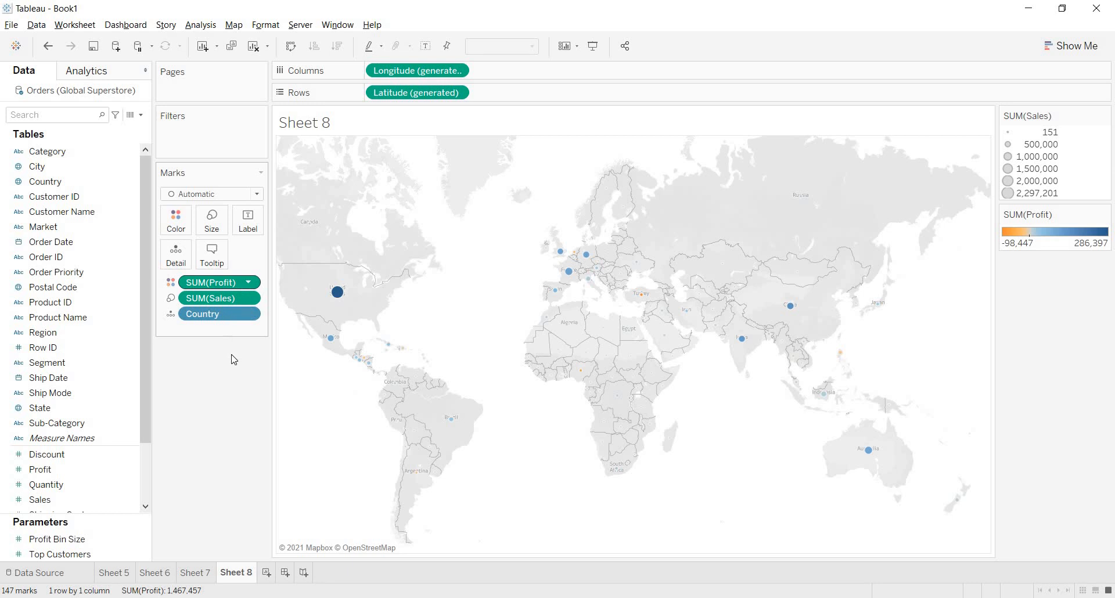
{"action": "left_click_drag", "start_coordinate": [231, 300], "coordinate": [254, 388]}
{"action": "left_click_drag", "start_coordinate": [235, 285], "coordinate": [241, 403]}
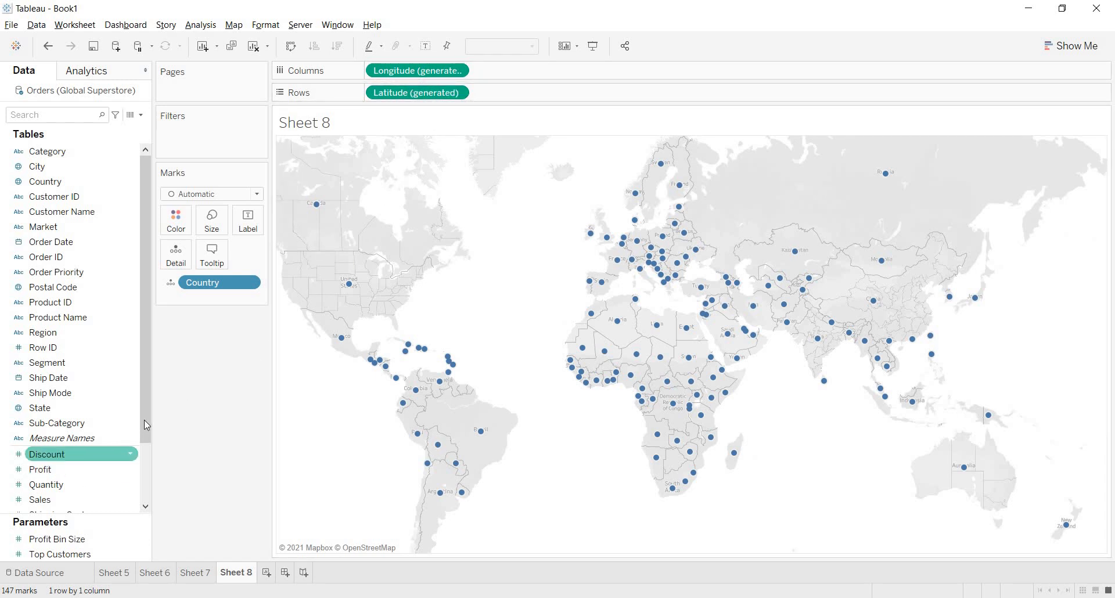
- Add a second Latitude (generated) to Rows after the existing one to duplicate the Country map
{"action": "scroll", "coordinate": [147, 473], "scroll_direction": "down", "scroll_amount": 2}
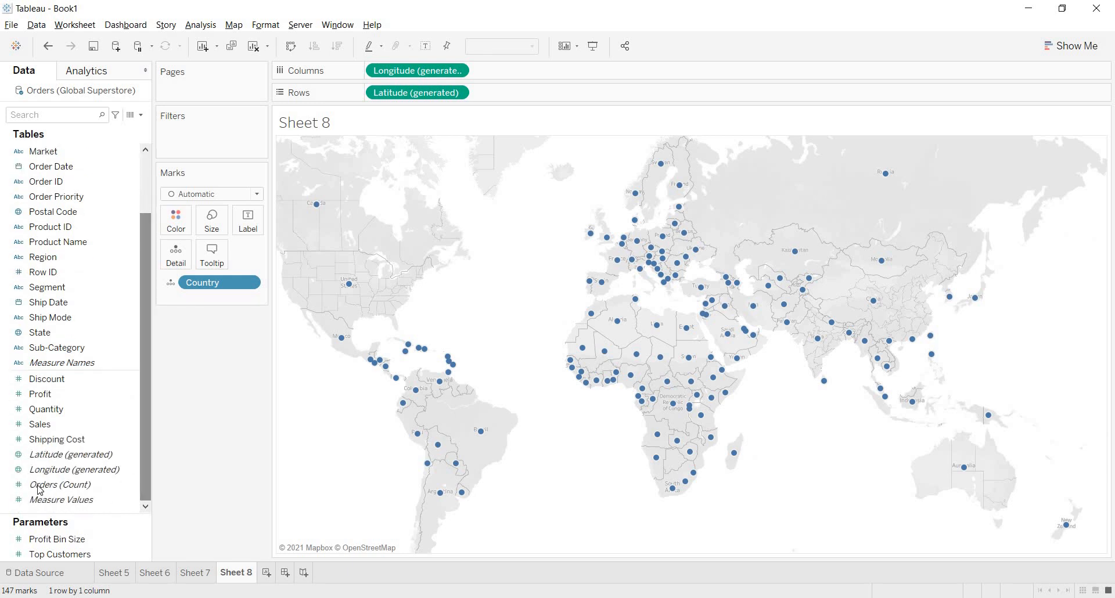
{"action": "left_click", "coordinate": [79, 470]}
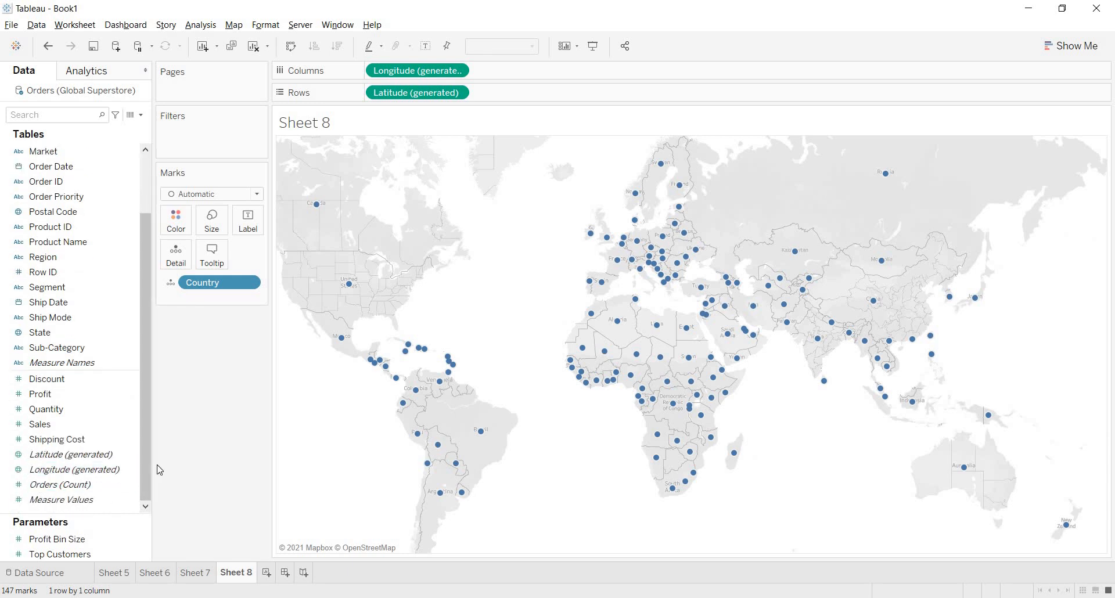
{"action": "left_click", "coordinate": [99, 459]}
{"action": "mouse_move", "coordinate": [101, 465]}
{"action": "left_mouse_down"}
{"action": "mouse_move", "coordinate": [244, 508]}
{"action": "mouse_move", "coordinate": [399, 406]}
{"action": "mouse_move", "coordinate": [501, 311]}
{"action": "mouse_move", "coordinate": [581, 182]}
{"action": "mouse_move", "coordinate": [578, 102]}
{"action": "left_mouse_up"}
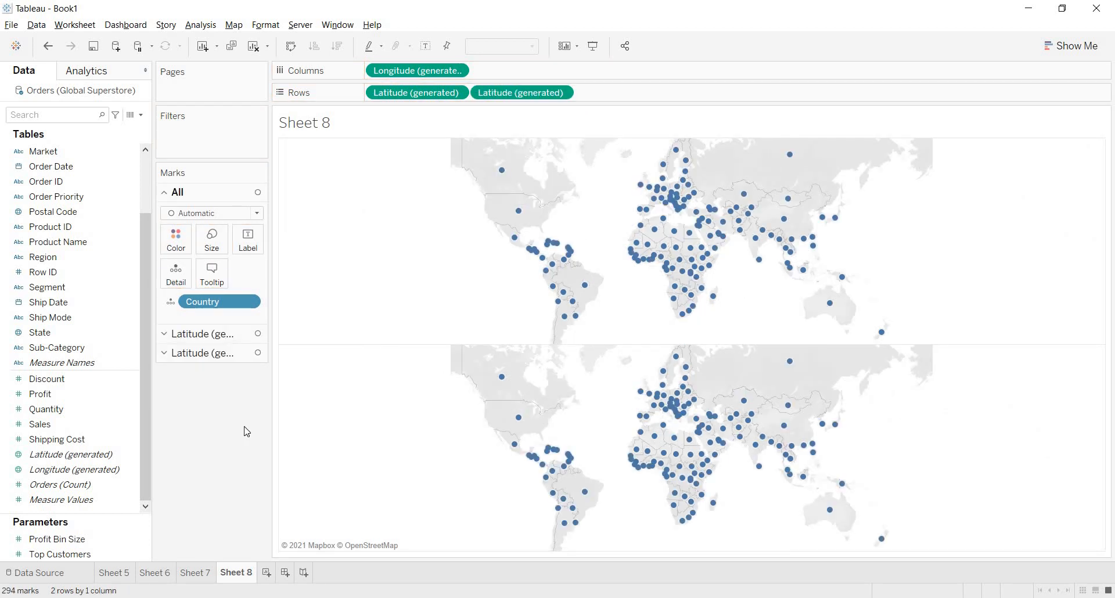
- Size and color the marks of the first Latitude map by Profit
{"action": "left_click", "coordinate": [215, 334]}
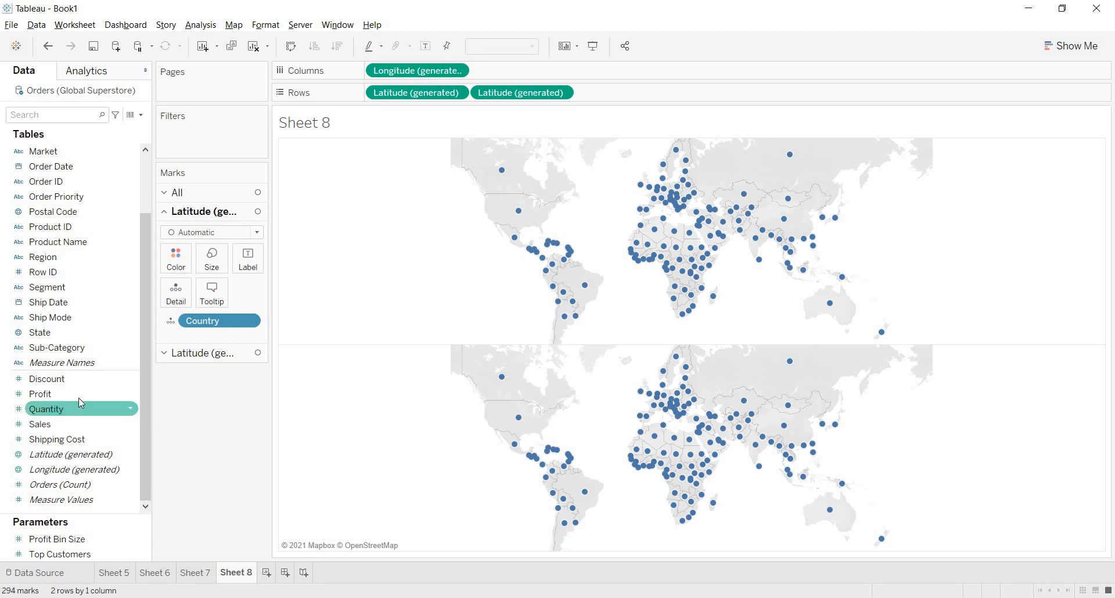
{"action": "left_click_drag", "start_coordinate": [81, 396], "coordinate": [212, 263]}
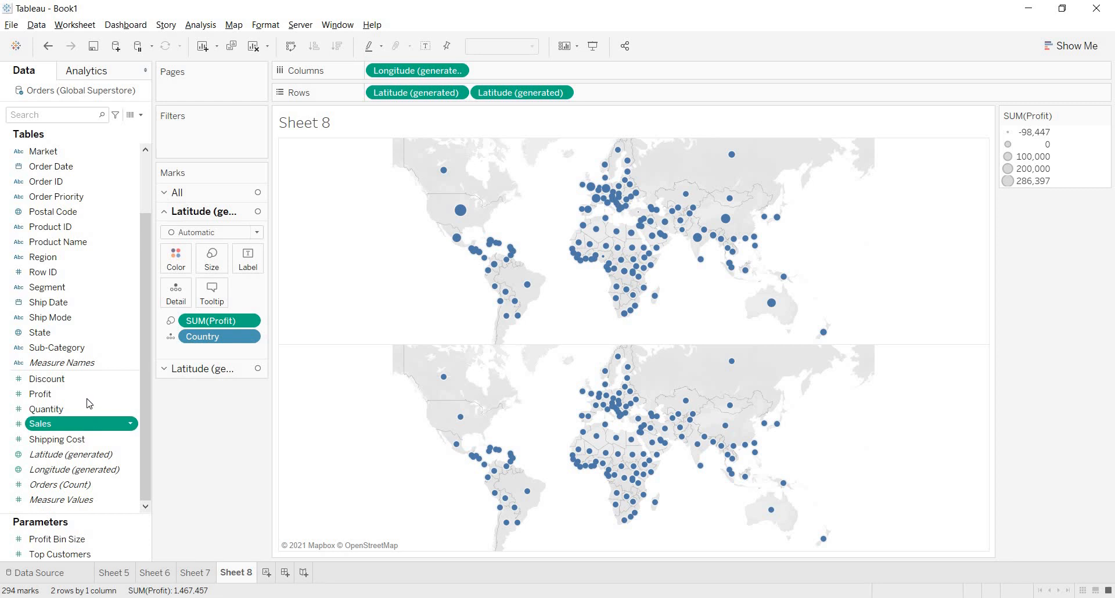
{"action": "left_click_drag", "start_coordinate": [88, 394], "coordinate": [183, 257]}
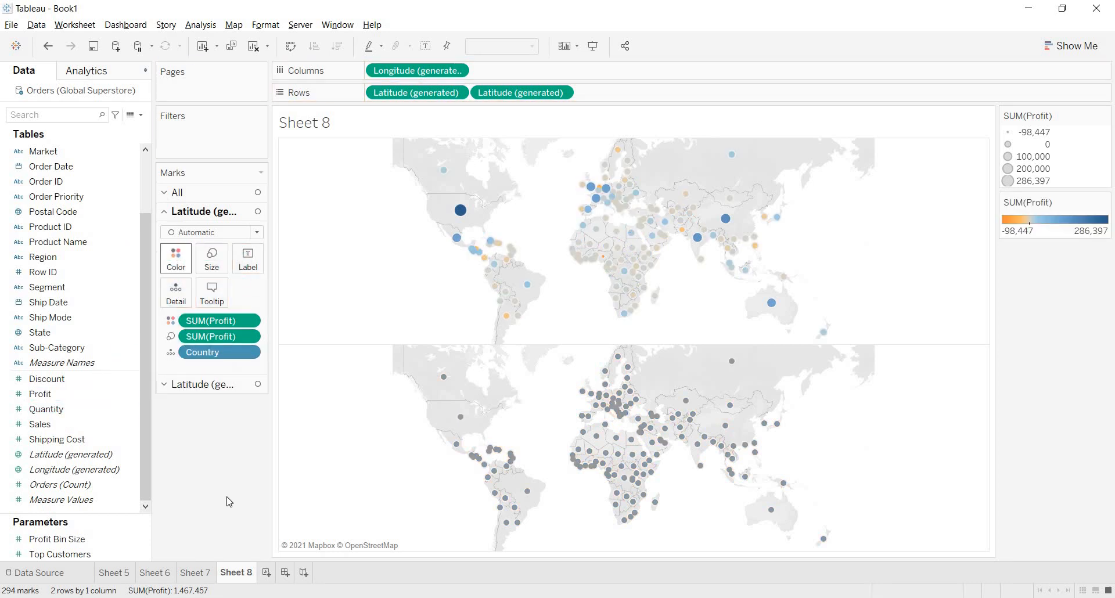
- Size and color the second Latitude map's marks by Sales, applying the Red-Green Diverging palette
{"action": "left_click", "coordinate": [235, 387]}
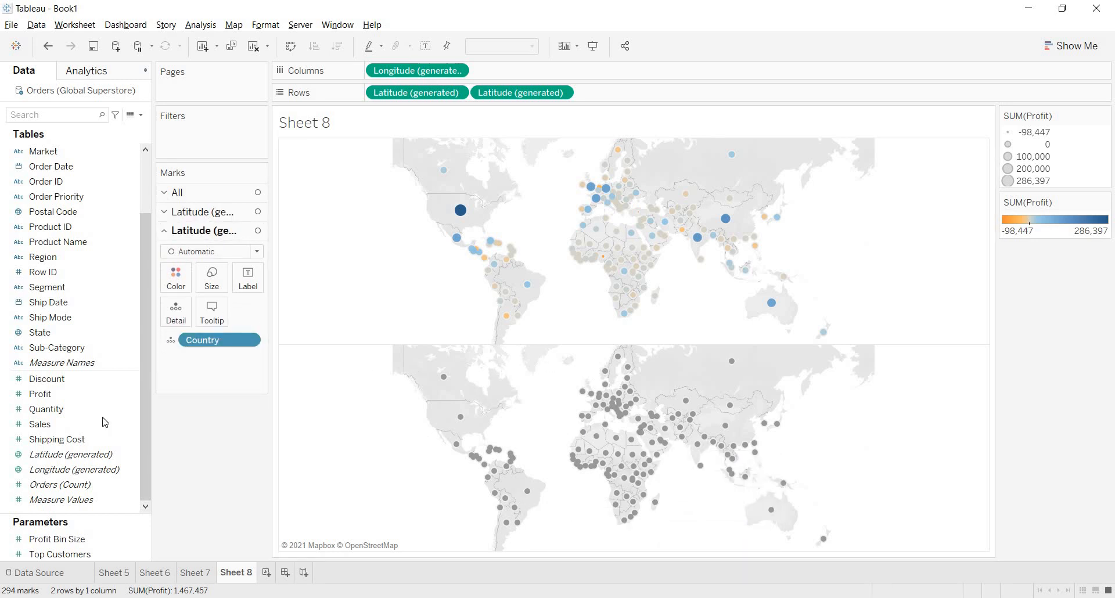
{"action": "mouse_move", "coordinate": [96, 417]}
{"action": "left_mouse_down"}
{"action": "mouse_move", "coordinate": [203, 290]}
{"action": "mouse_move", "coordinate": [231, 284]}
{"action": "mouse_move", "coordinate": [78, 426]}
{"action": "mouse_move", "coordinate": [184, 295]}
{"action": "mouse_move", "coordinate": [174, 291]}
{"action": "left_mouse_up"}
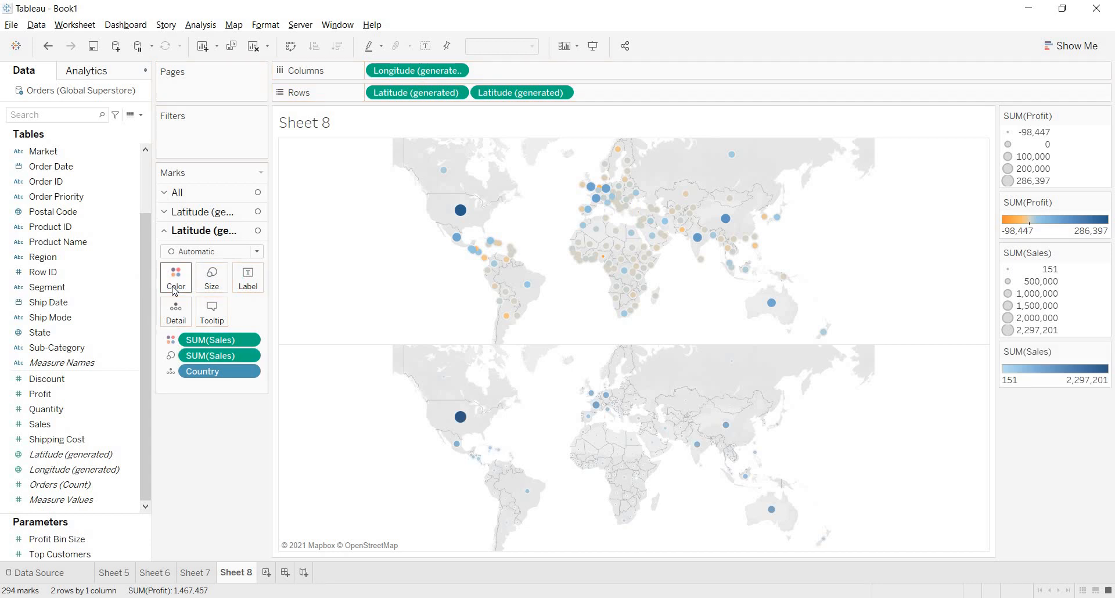
{"action": "left_click", "coordinate": [174, 291]}
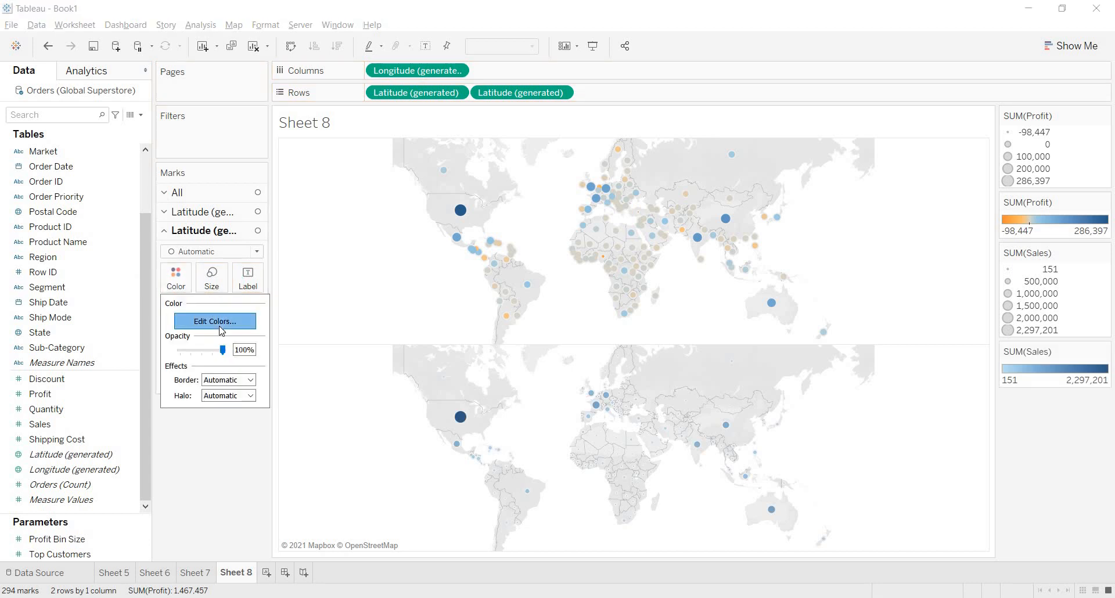
{"action": "left_click", "coordinate": [215, 321]}
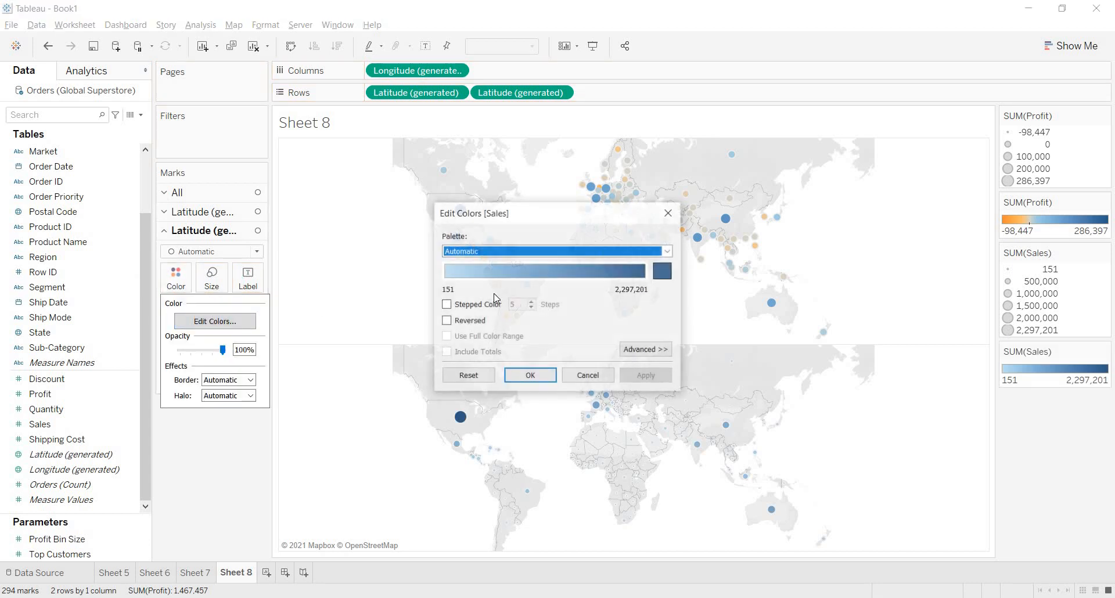
{"action": "left_click", "coordinate": [667, 250]}
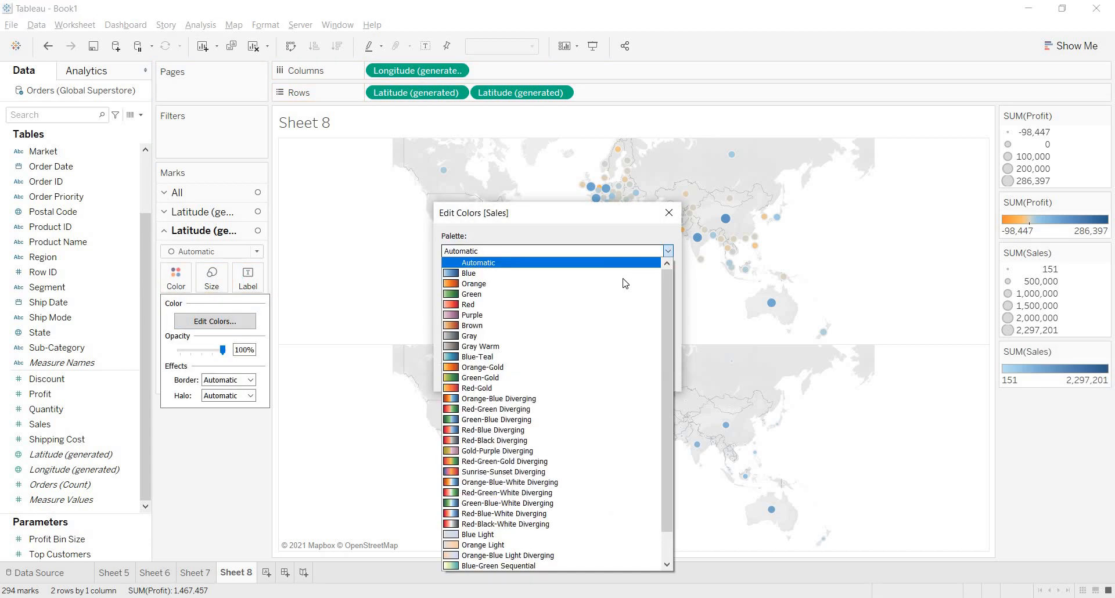
{"action": "left_click", "coordinate": [525, 410]}
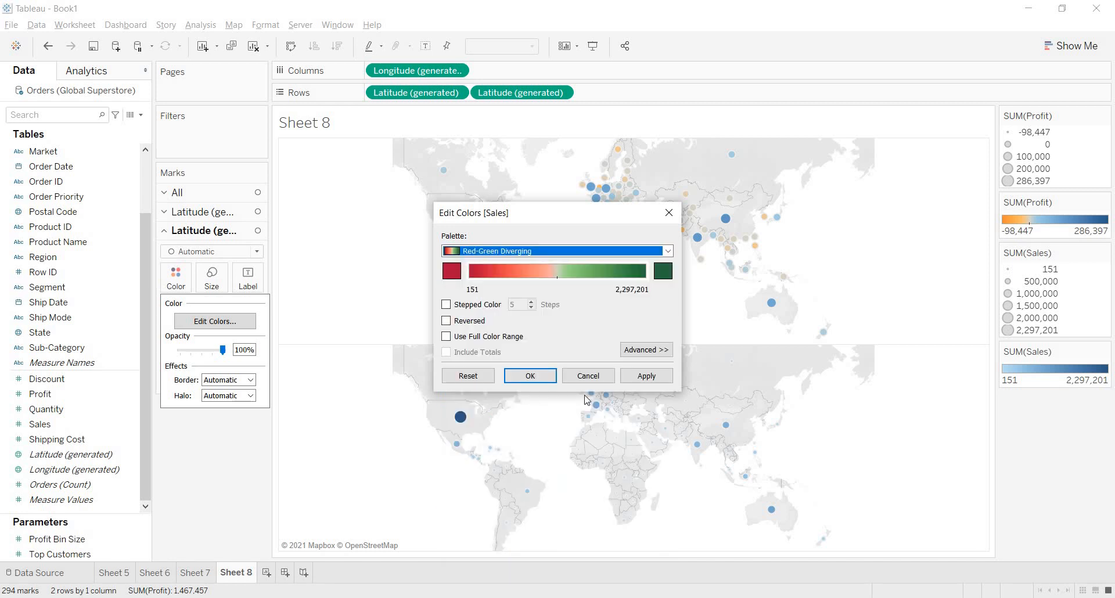
{"action": "left_click", "coordinate": [641, 381]}
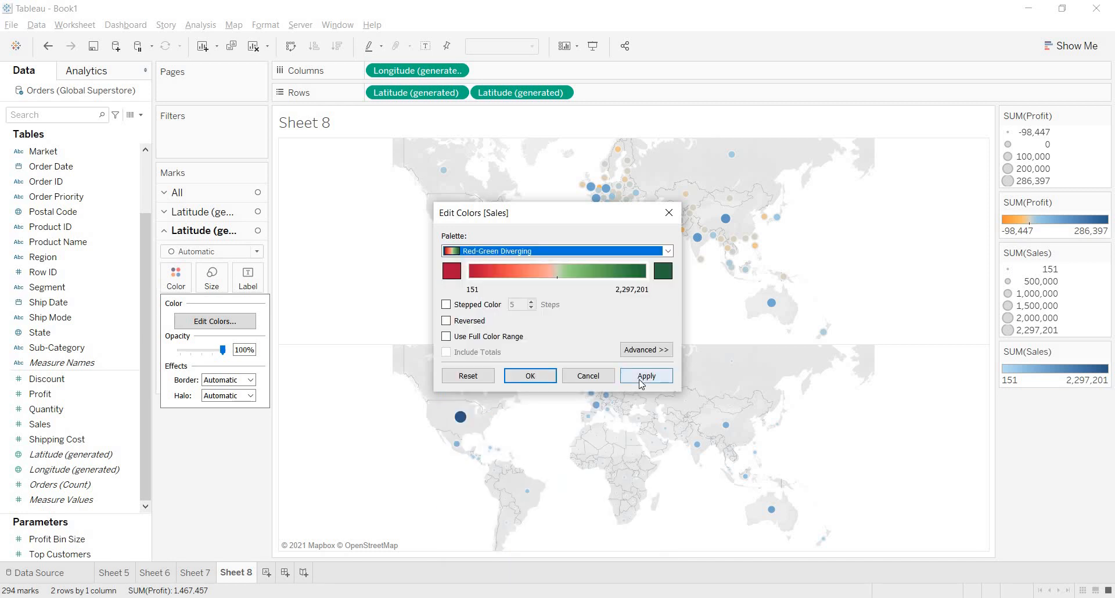
{"action": "left_click", "coordinate": [541, 384]}
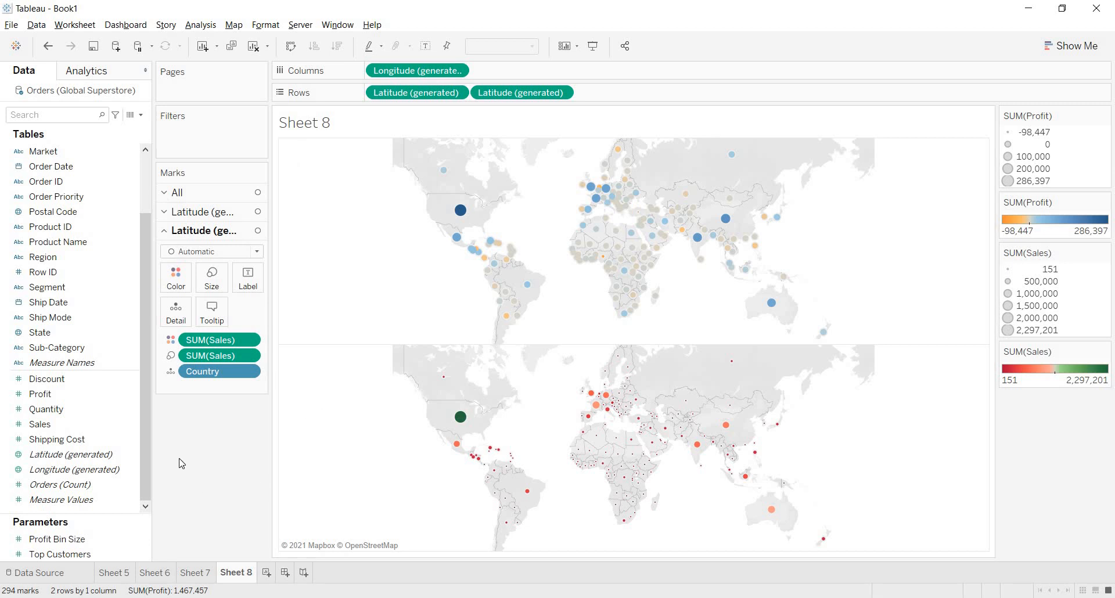
- Add a third Latitude (generated) to the end of Rows and size and color its marks by Quantity
{"action": "left_click_drag", "start_coordinate": [106, 454], "coordinate": [677, 89]}
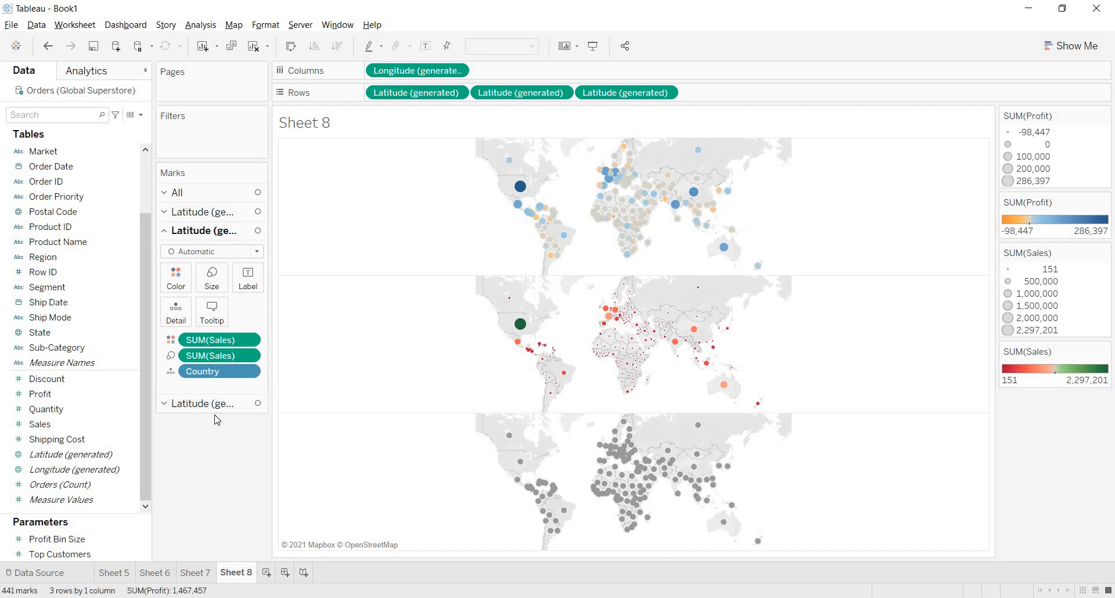
{"action": "left_click", "coordinate": [221, 407]}
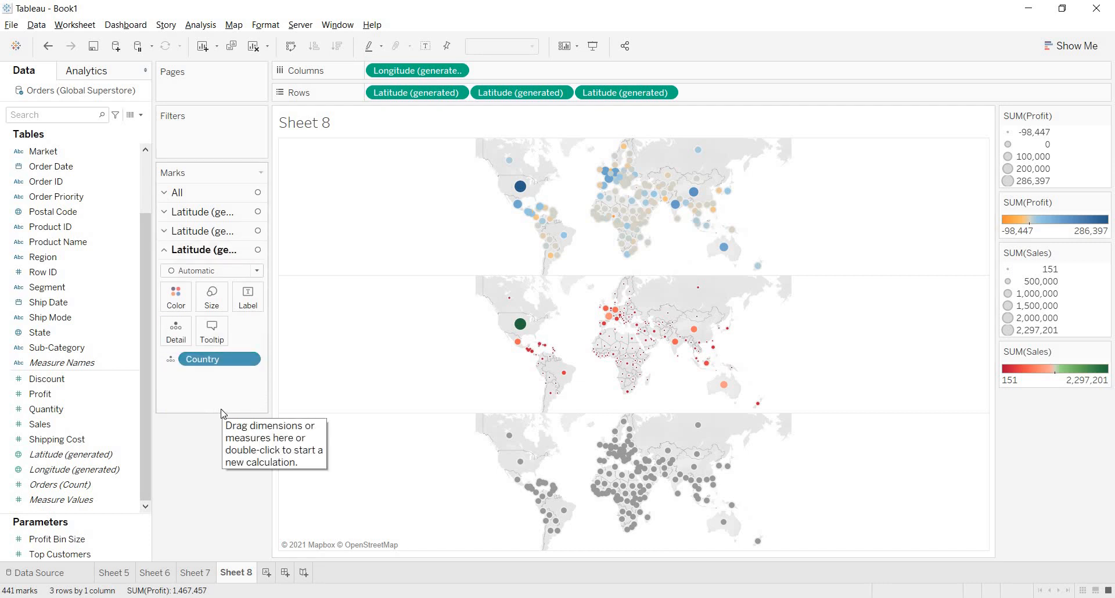
{"action": "left_click_drag", "start_coordinate": [101, 410], "coordinate": [221, 298]}
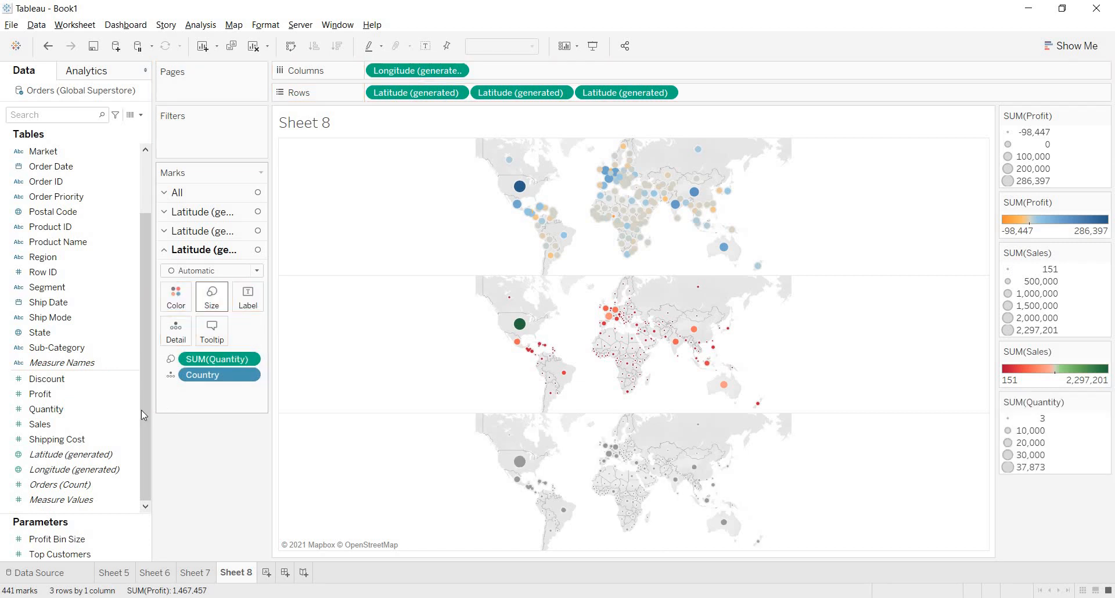
{"action": "left_click", "coordinate": [81, 409]}
{"action": "left_click_drag", "start_coordinate": [152, 346], "coordinate": [172, 307]}
- Apply the Gold-Purple Diverging palette to the third map's Quantity colors
{"action": "left_click", "coordinate": [172, 306]}
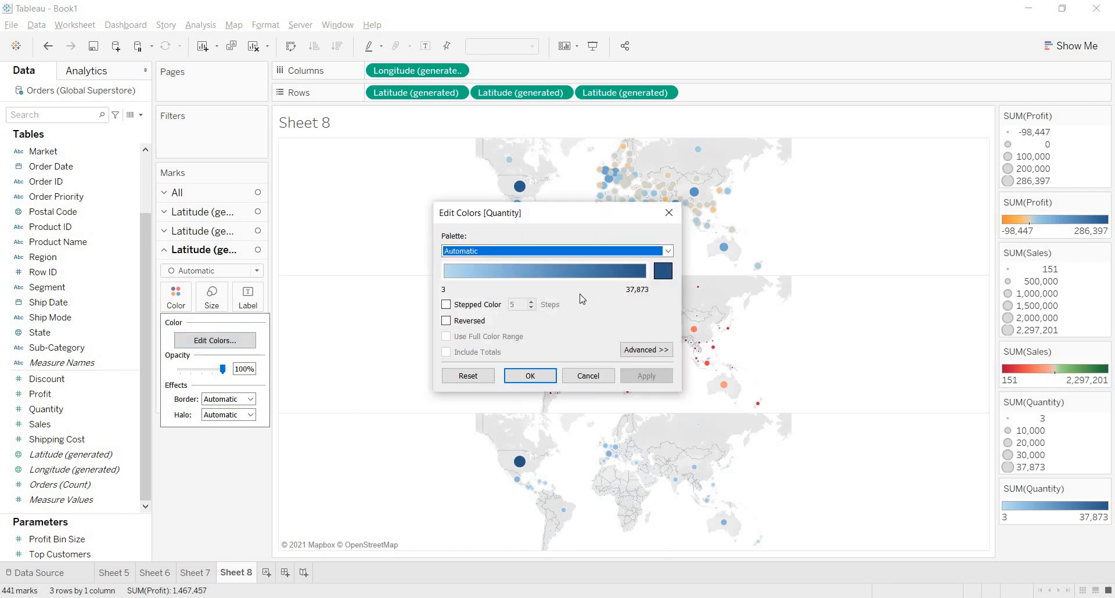
{"action": "left_click", "coordinate": [669, 251]}
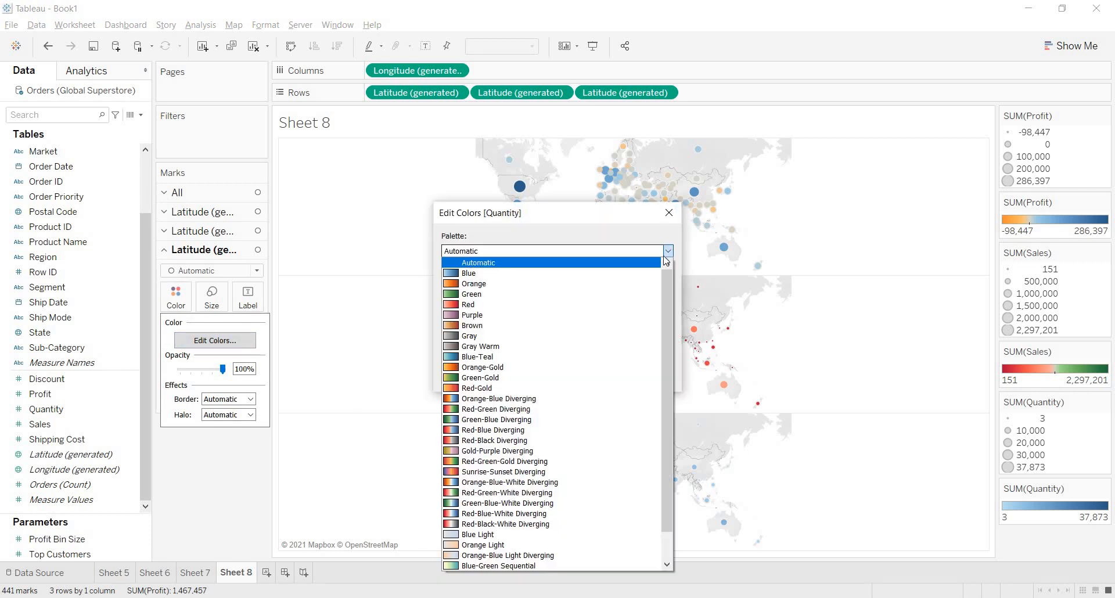
{"action": "left_click", "coordinate": [545, 452]}
{"action": "left_click", "coordinate": [646, 375]}
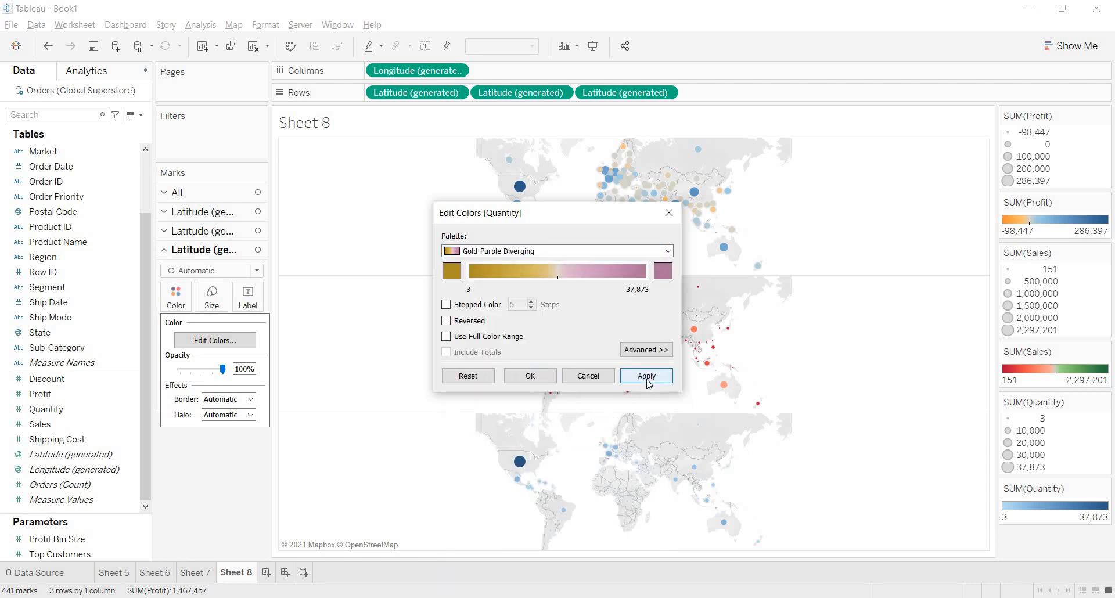
{"action": "left_click", "coordinate": [544, 380]}
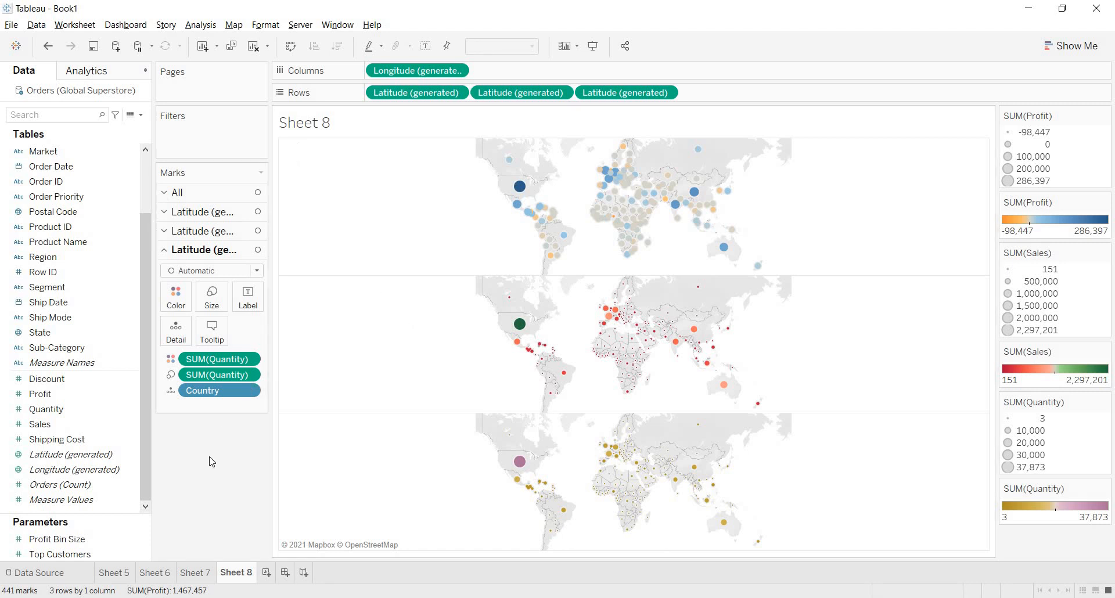
- Split the three maps by Segment, placing it in Rows ahead of the Latitude fields, and view the Corporate maps
{"action": "left_click_drag", "start_coordinate": [74, 291], "coordinate": [374, 92]}
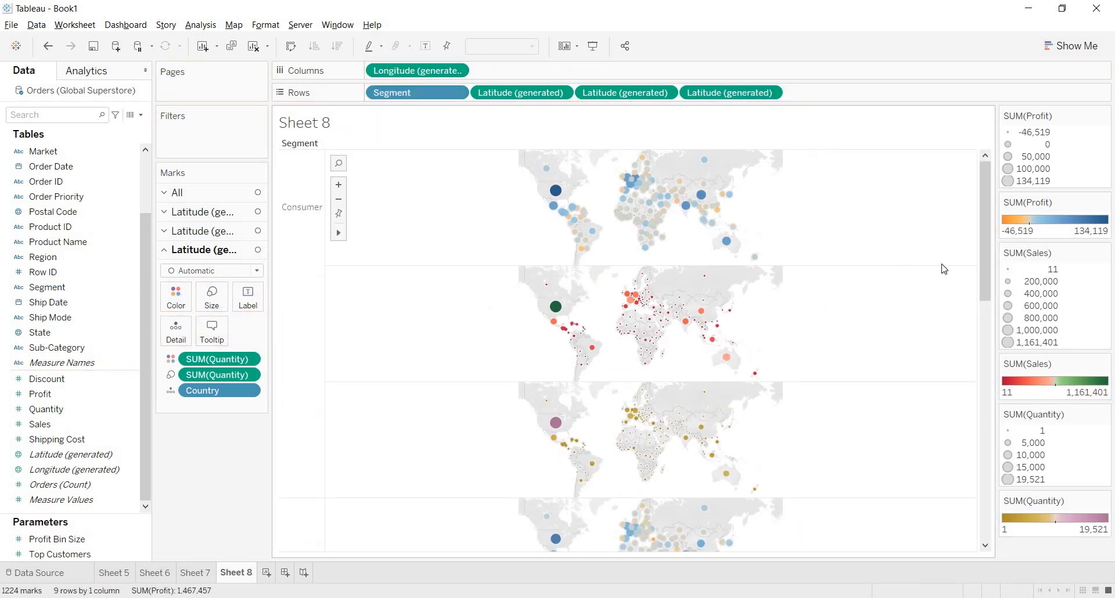
{"action": "left_click_drag", "start_coordinate": [985, 260], "coordinate": [995, 356]}
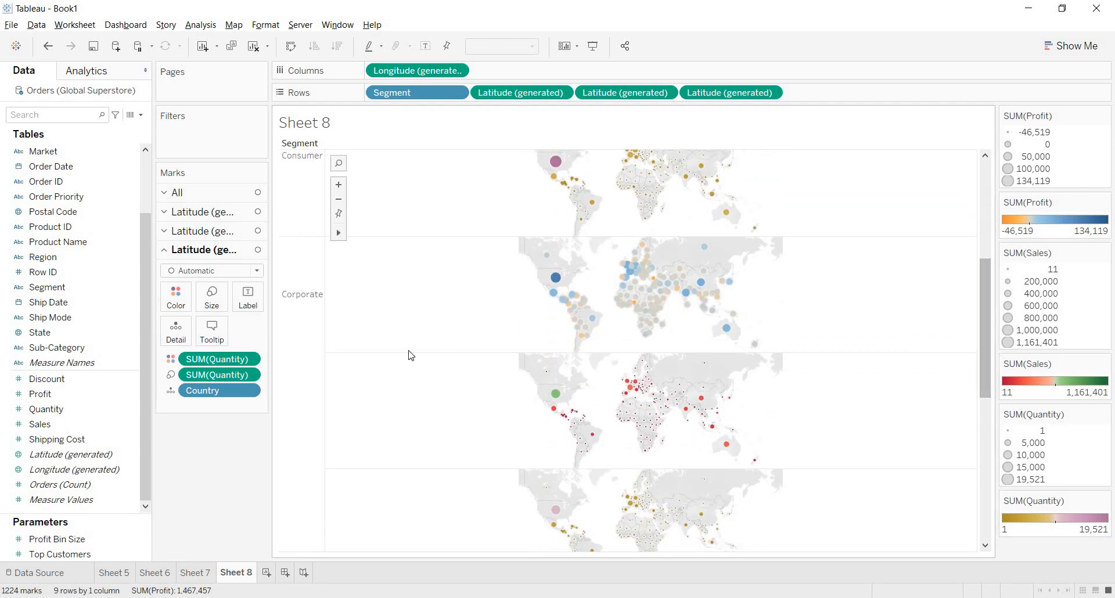